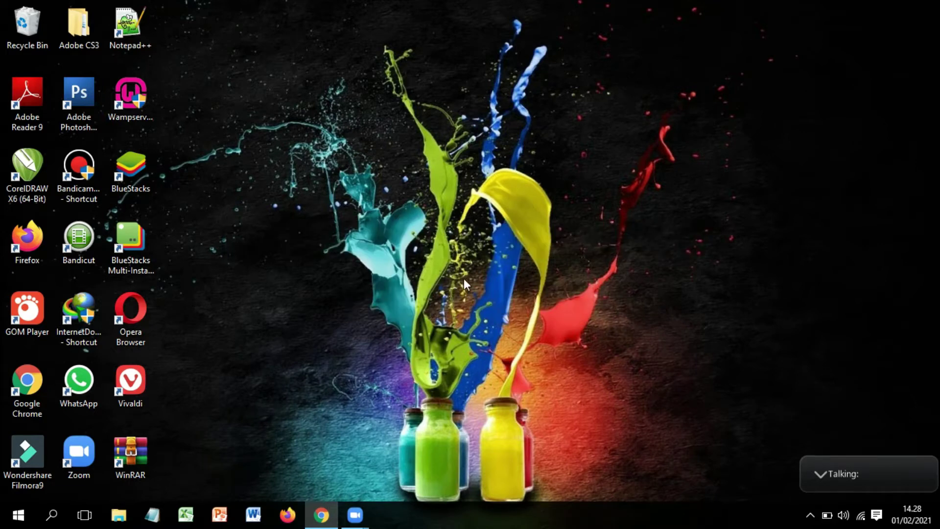
# Restore the full Zoom meeting window, then minimize it again
pyautogui.moveTo(355, 527)
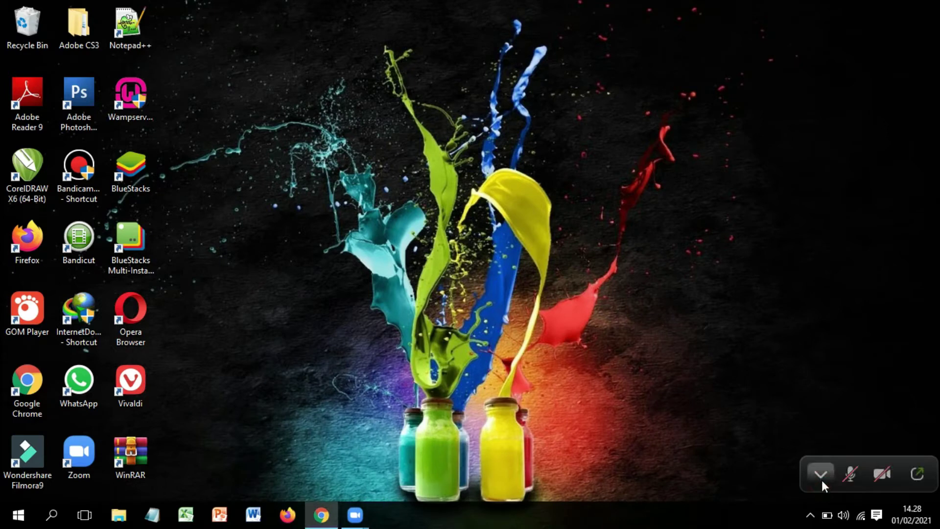
pyautogui.click(925, 477)
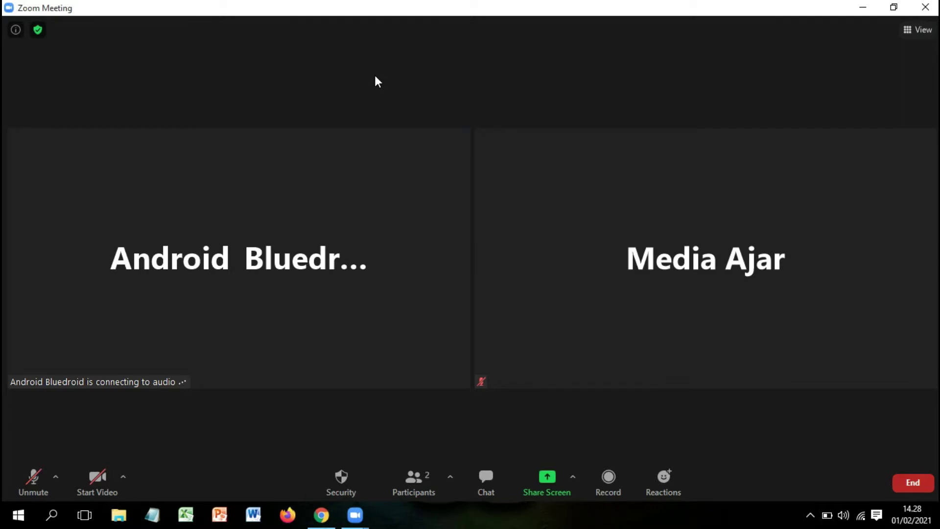
pyautogui.moveTo(587, 199)
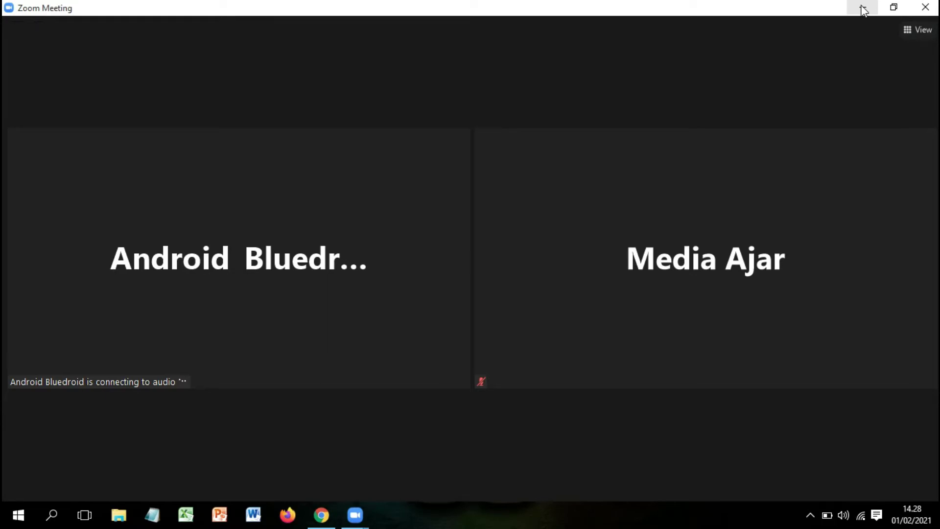
pyautogui.click(863, 8)
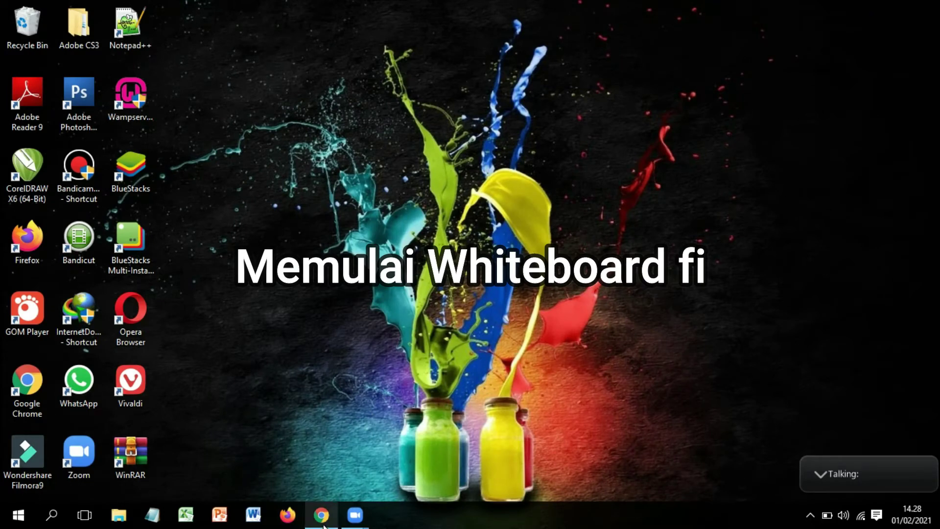
# Search Google in Chrome for 'whiteboard fi' using the suggestion after typing 'whi'
pyautogui.moveTo(324, 525)
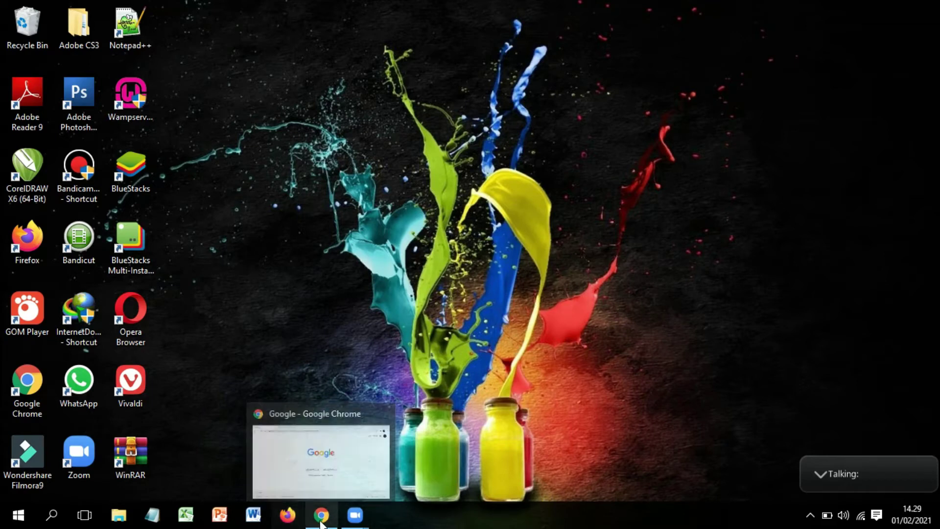
pyautogui.click(322, 519)
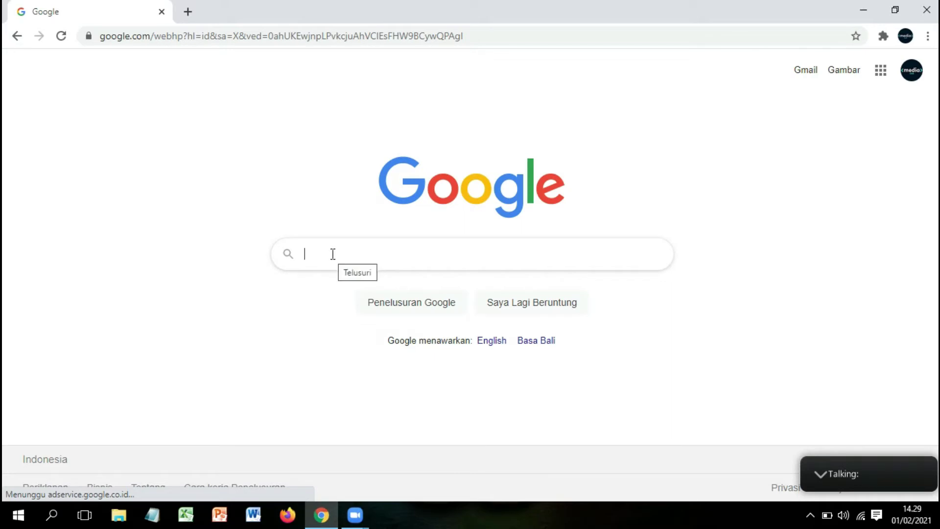
pyautogui.write('whi')
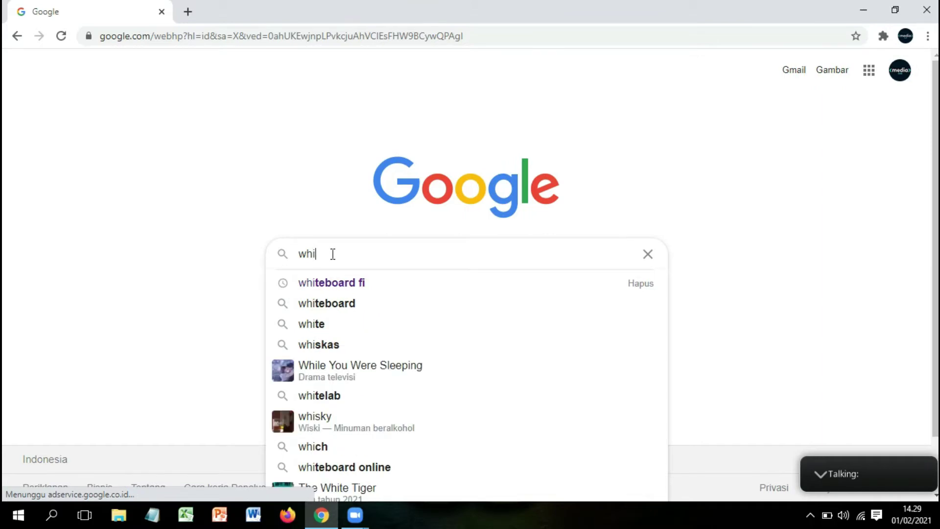
pyautogui.click(360, 289)
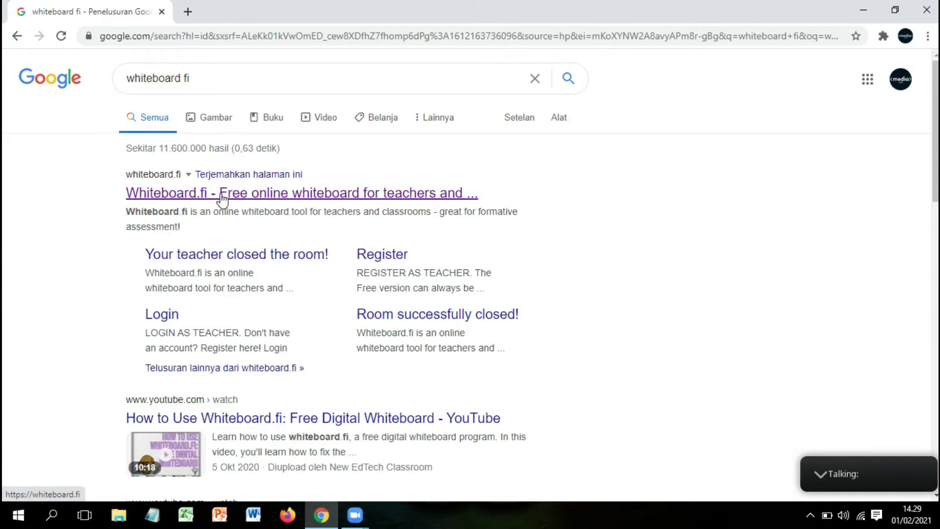
# Open the Whiteboard.fi site from the top result and dismiss the translation offer
pyautogui.click(250, 195)
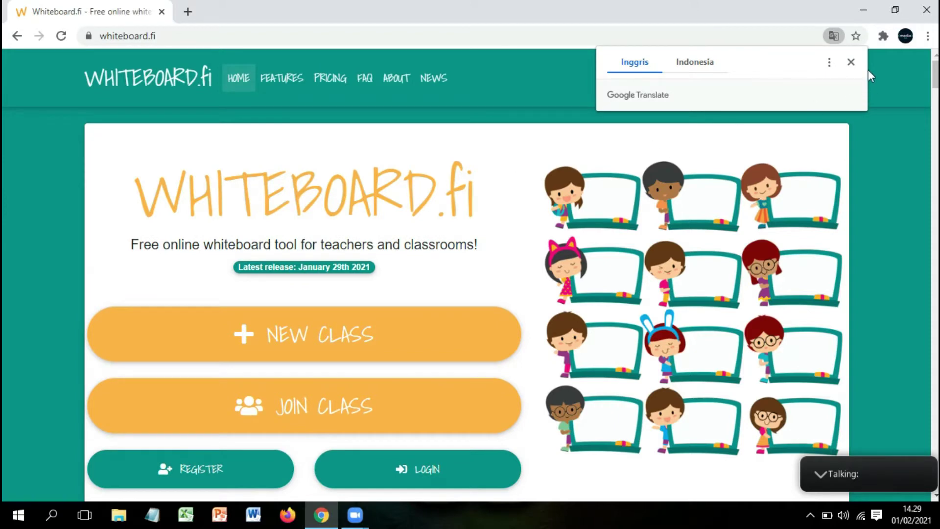
pyautogui.click(851, 62)
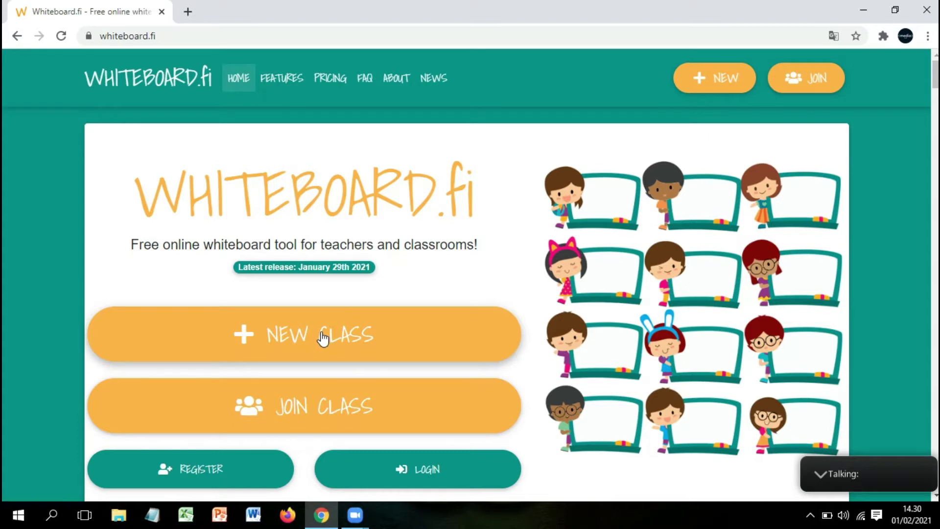
pyautogui.click(322, 338)
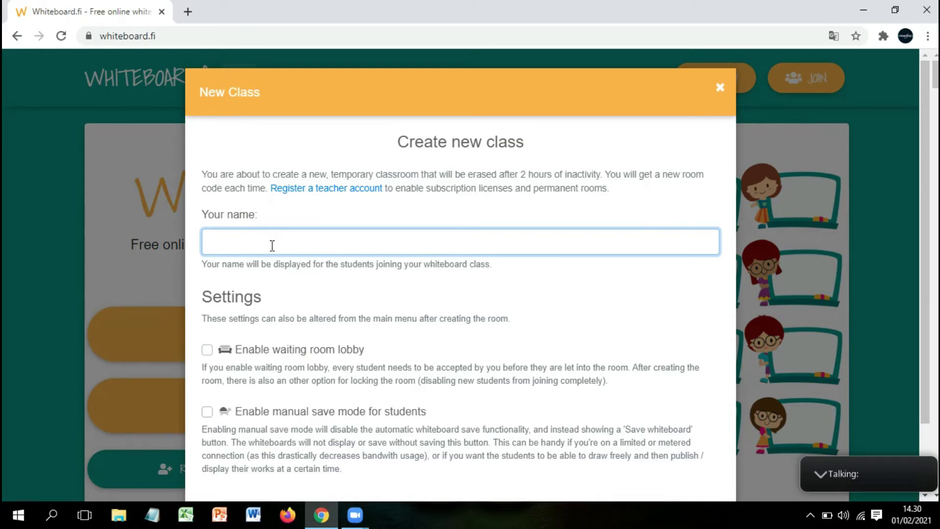
pyautogui.write('MediaAjar')
pyautogui.click(640, 393)
pyautogui.scroll(-2, 640, 393)
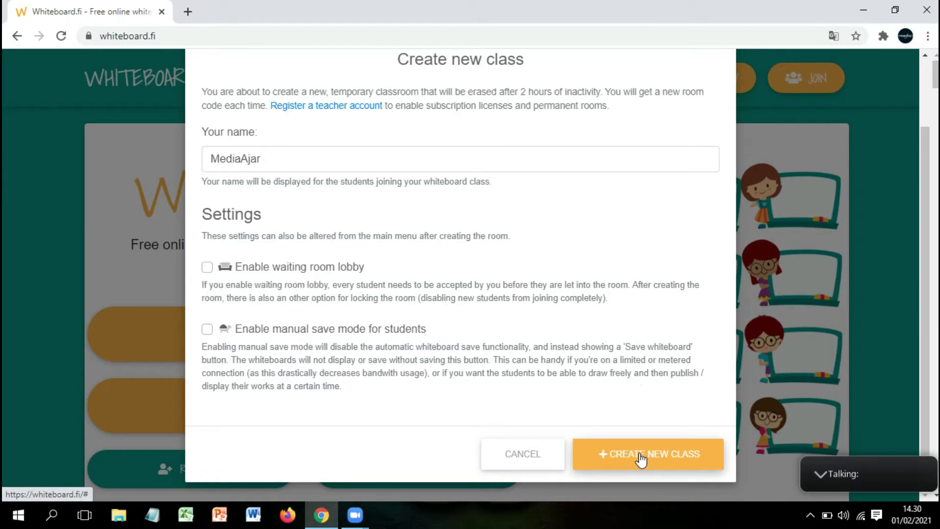
pyautogui.click(670, 456)
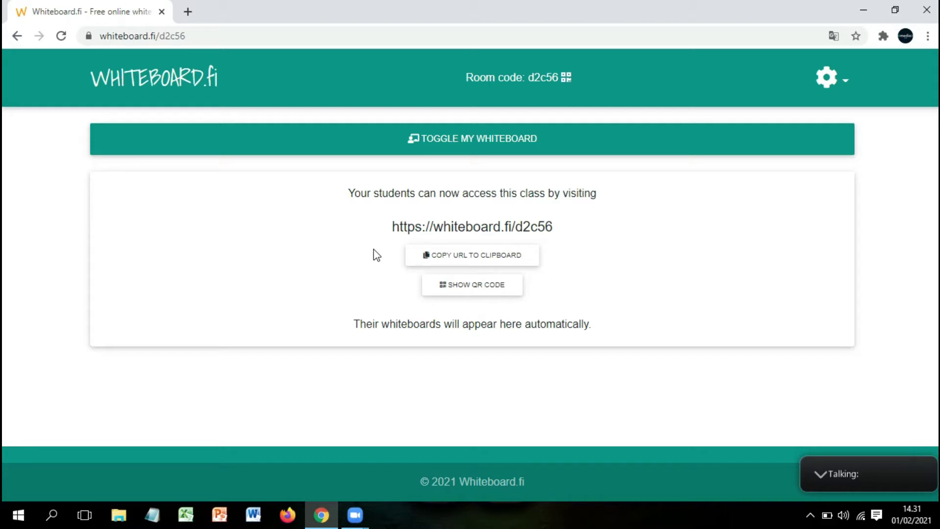
pyautogui.click(492, 259)
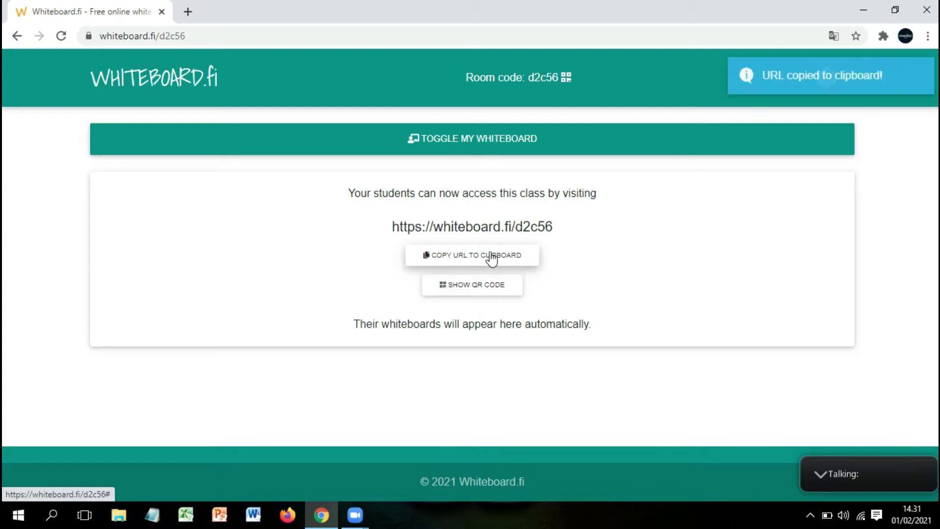
pyautogui.click(361, 515)
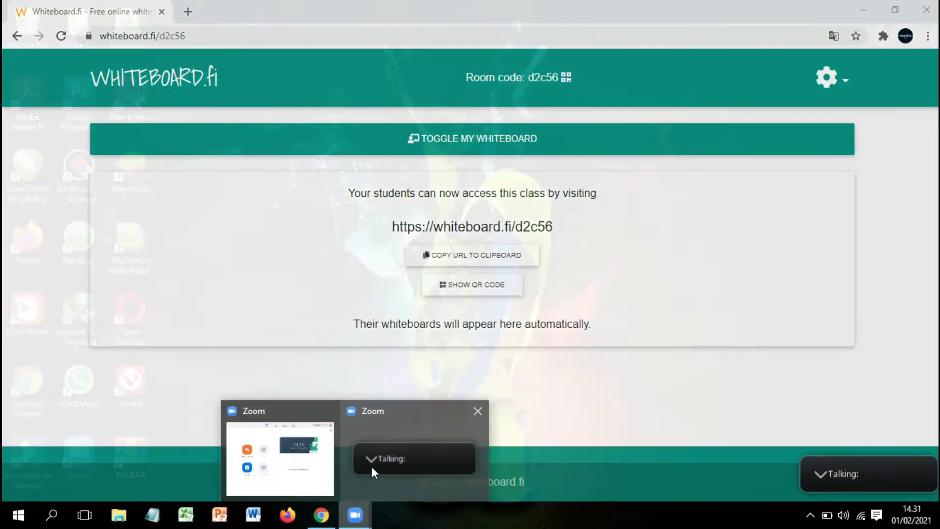
# Paste and send the class link to everyone in the Zoom chat, then minimize Zoom
pyautogui.click(371, 466)
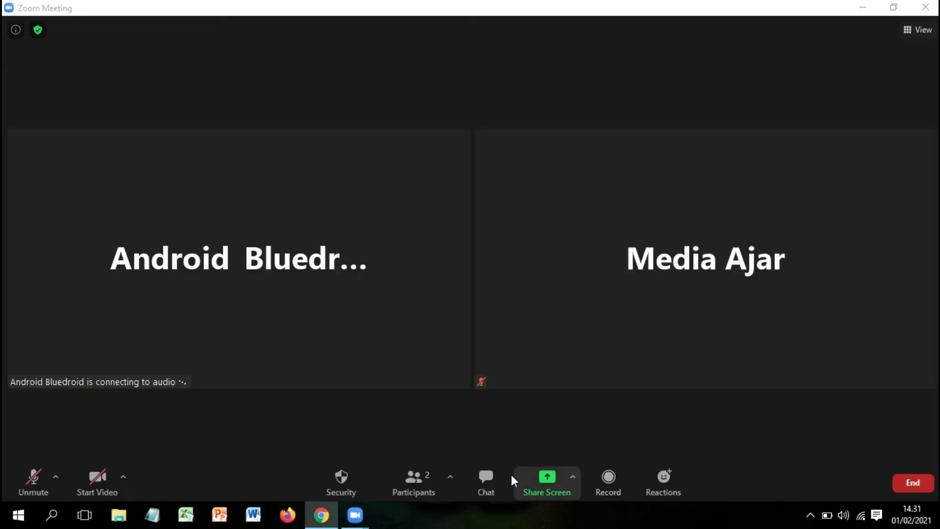
pyautogui.click(500, 479)
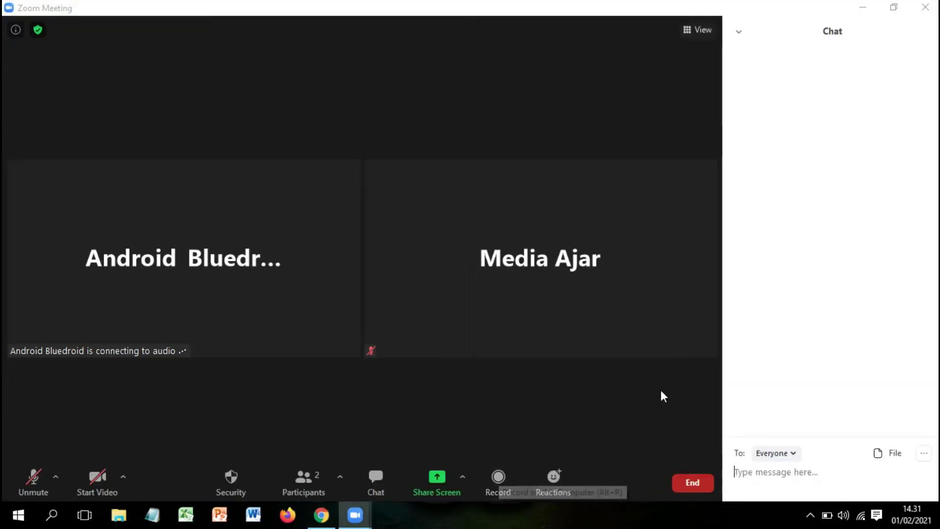
pyautogui.click(762, 471)
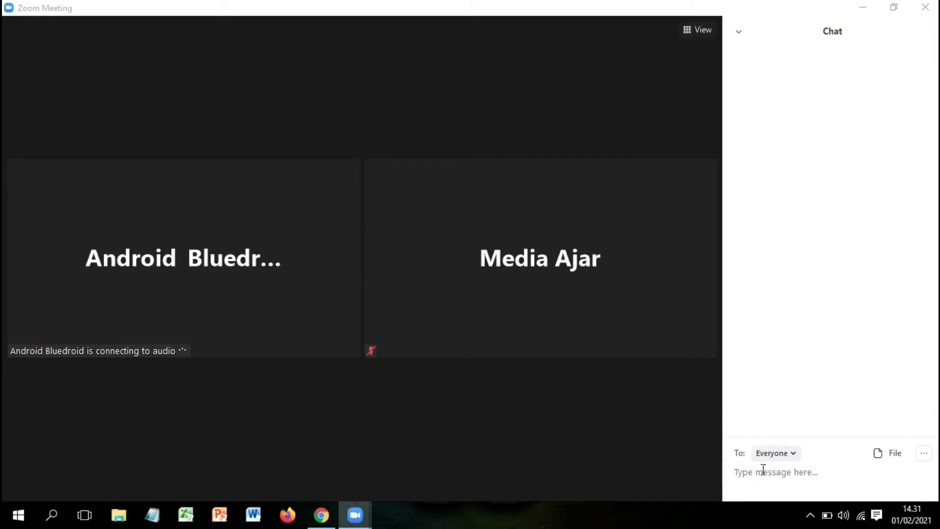
pyautogui.hotkey('ctrl', 'v')
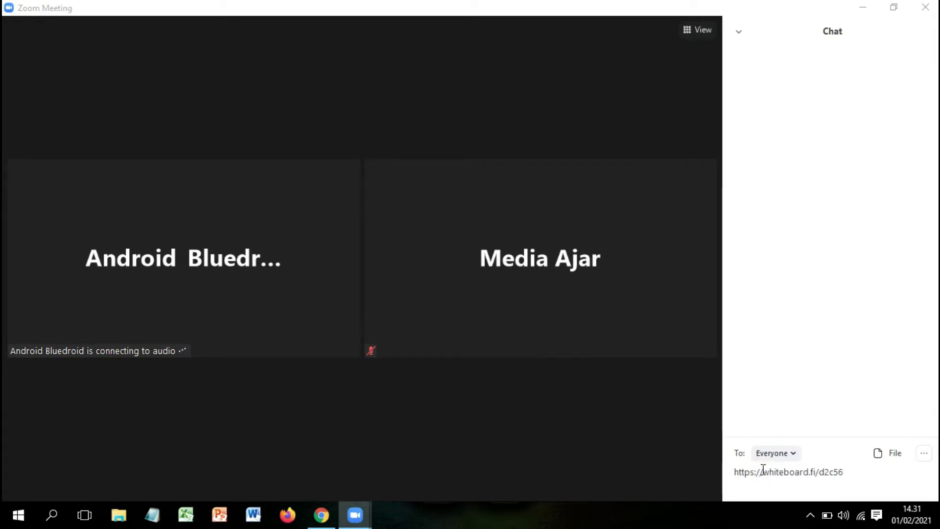
pyautogui.press('Return')
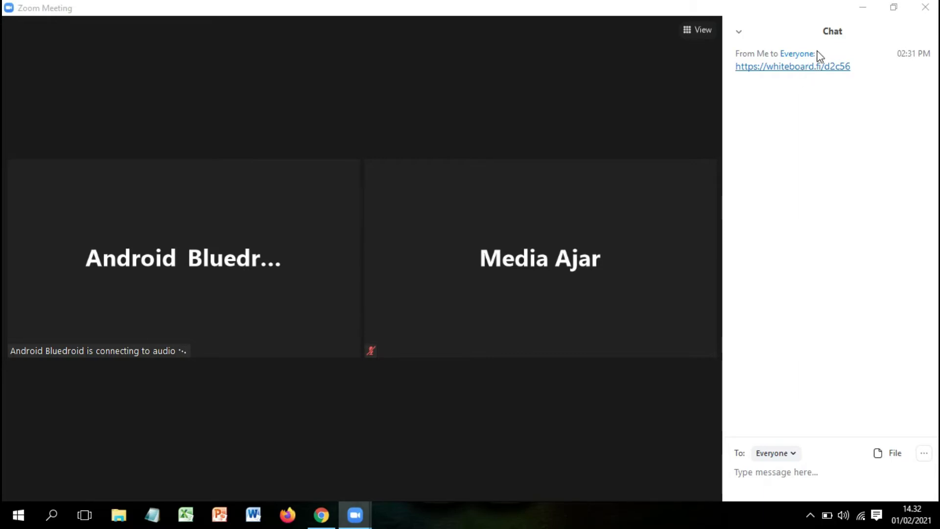
pyautogui.click(861, 7)
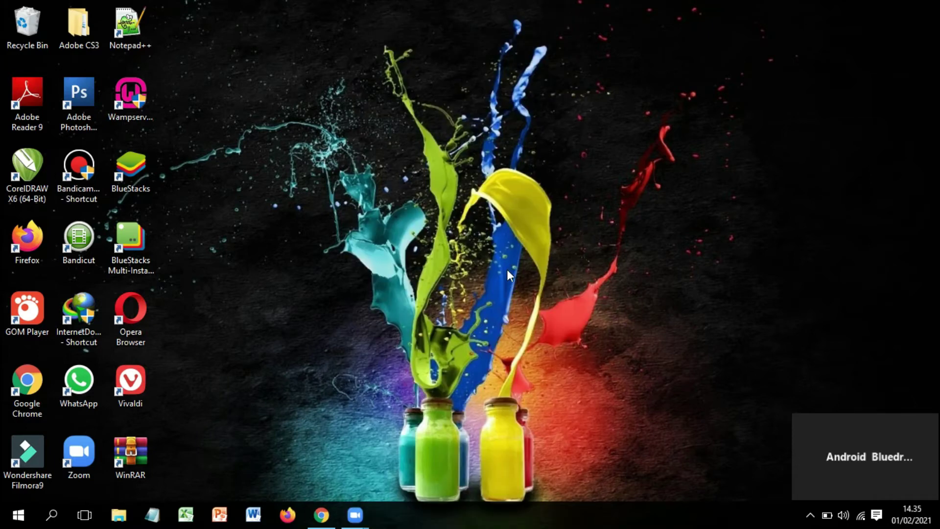
pyautogui.click(323, 514)
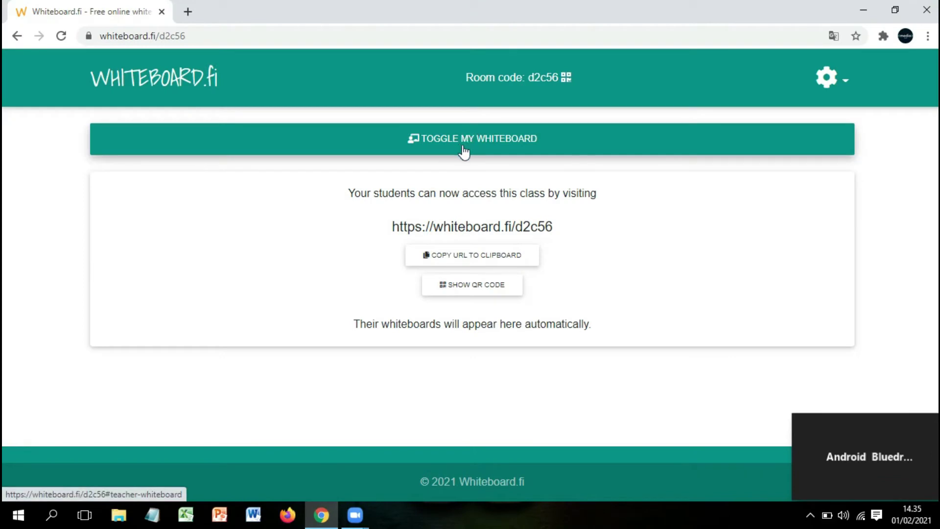
pyautogui.click(560, 146)
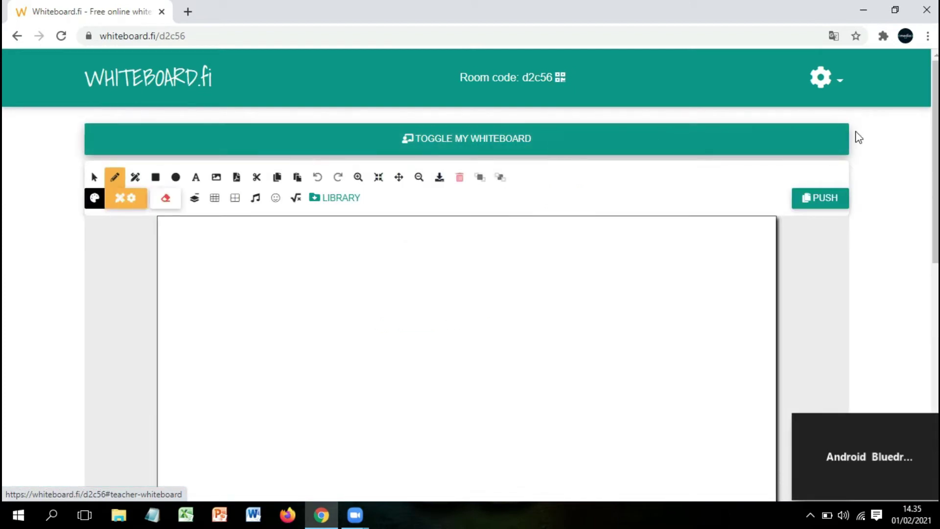
pyautogui.scroll(-2, 470, 294)
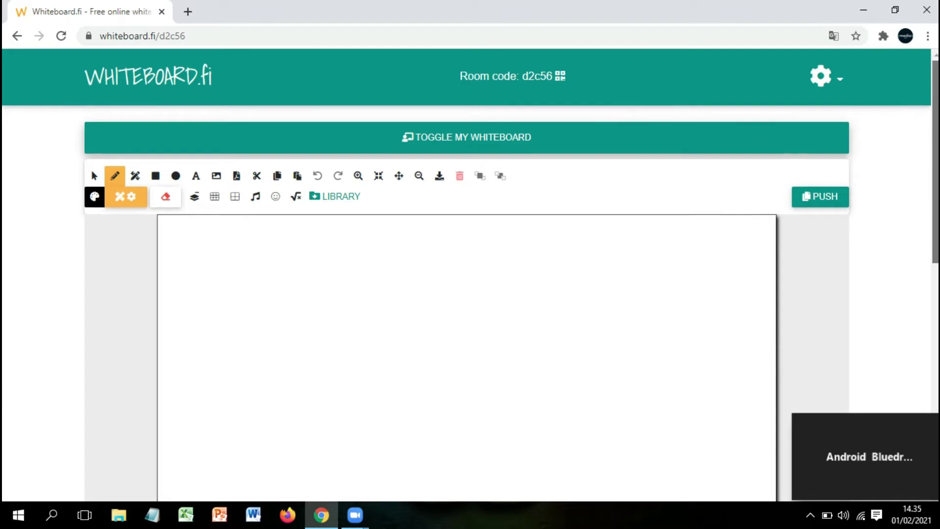
pyautogui.scroll(-5, 470, 293)
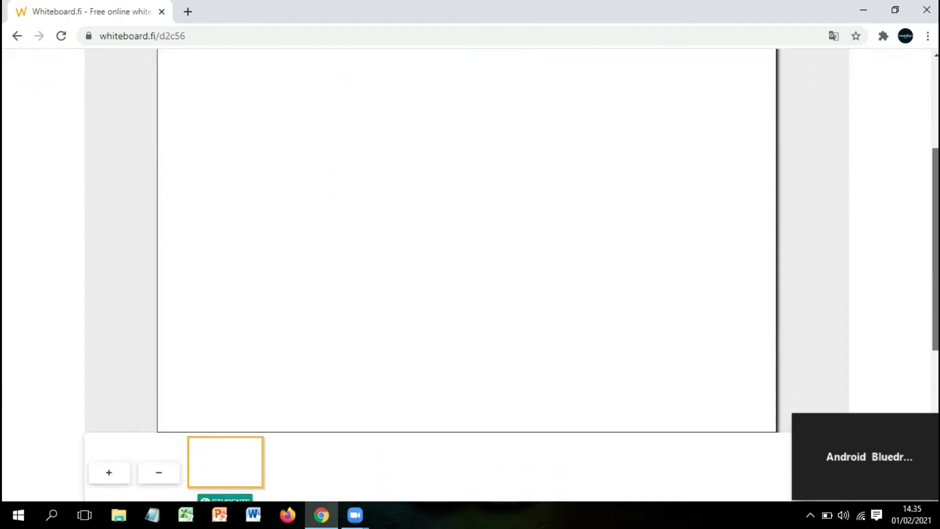
pyautogui.scroll(6, 470, 294)
pyautogui.scroll(2, 470, 294)
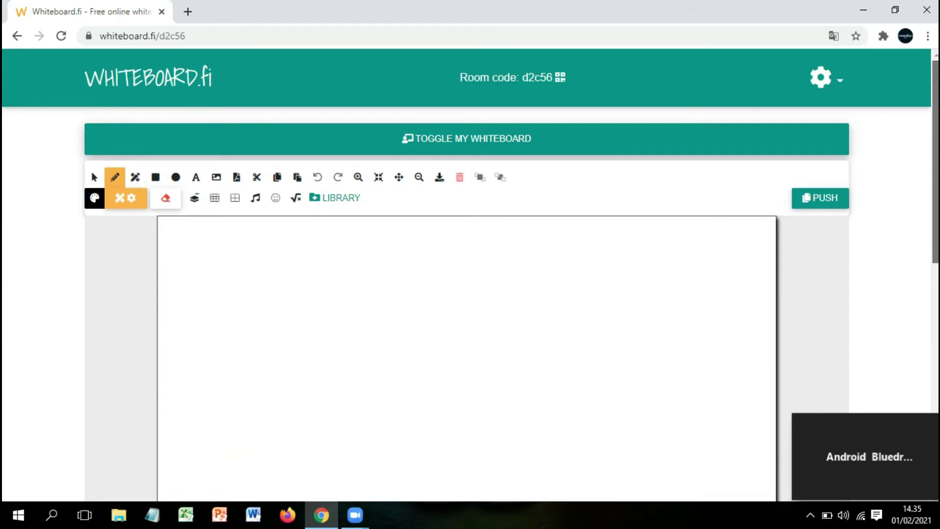
pyautogui.moveTo(936, 120); pyautogui.dragTo(934, 251)
pyautogui.moveTo(912, 490)
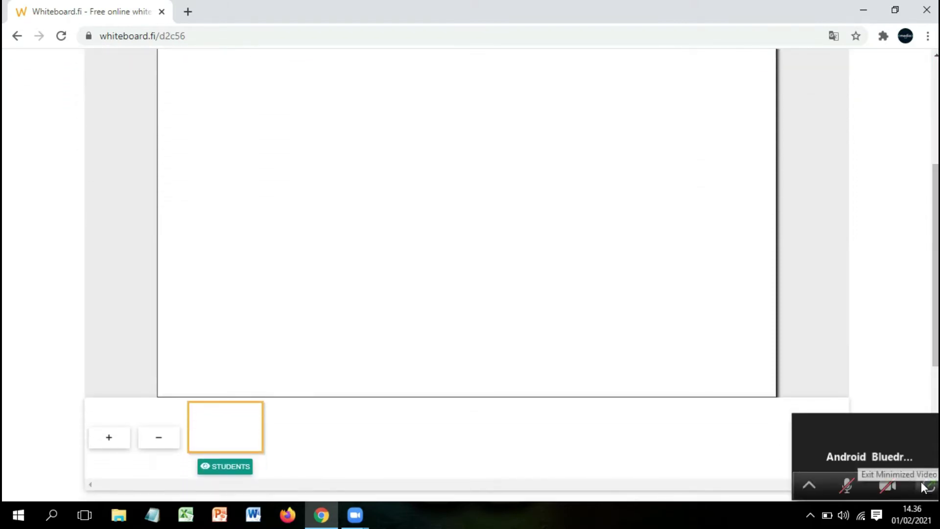
pyautogui.click(926, 486)
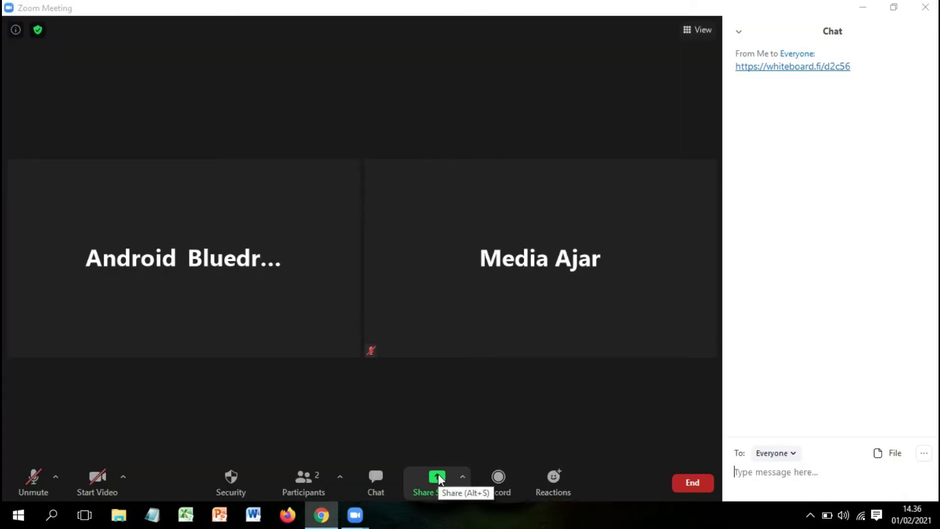
pyautogui.click(862, 7)
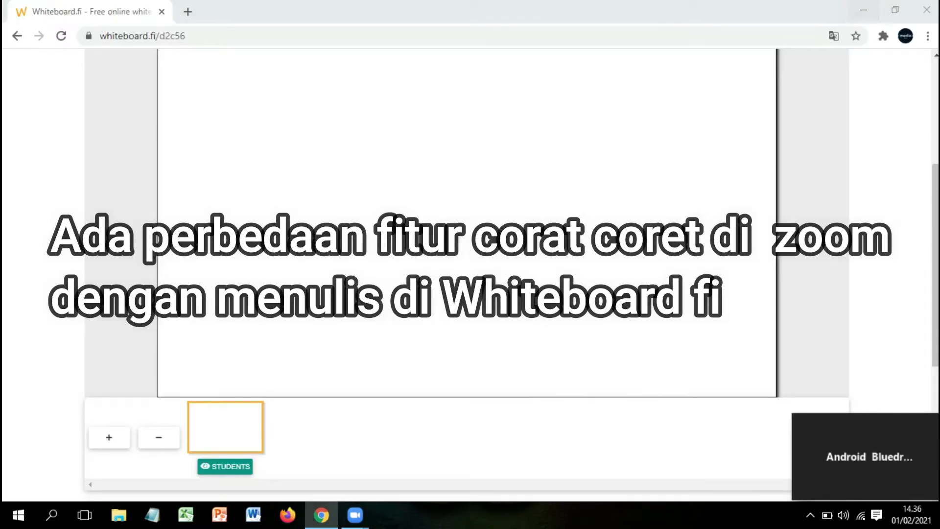
pyautogui.moveTo(936, 308); pyautogui.dragTo(935, 209)
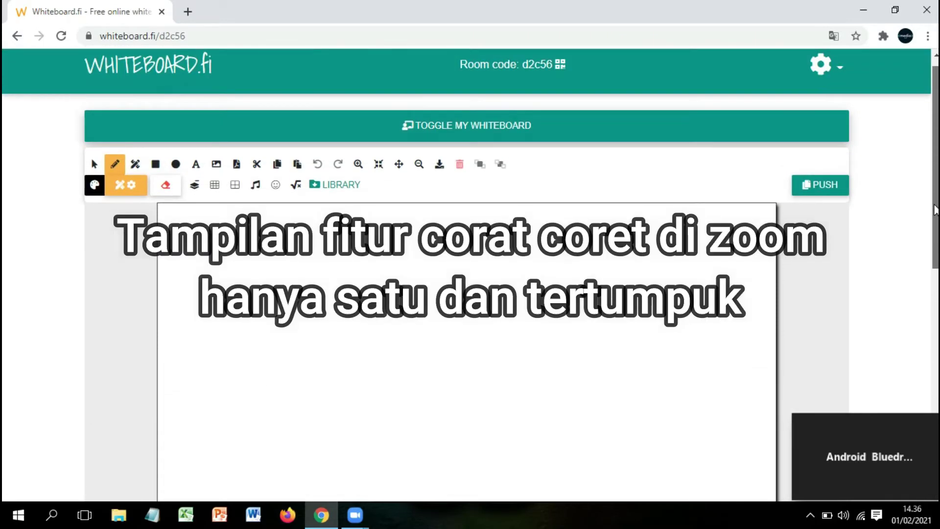
pyautogui.moveTo(935, 210)
pyautogui.mouseDown()
pyautogui.moveTo(935, 259)
pyautogui.moveTo(935, 228)
pyautogui.mouseUp()
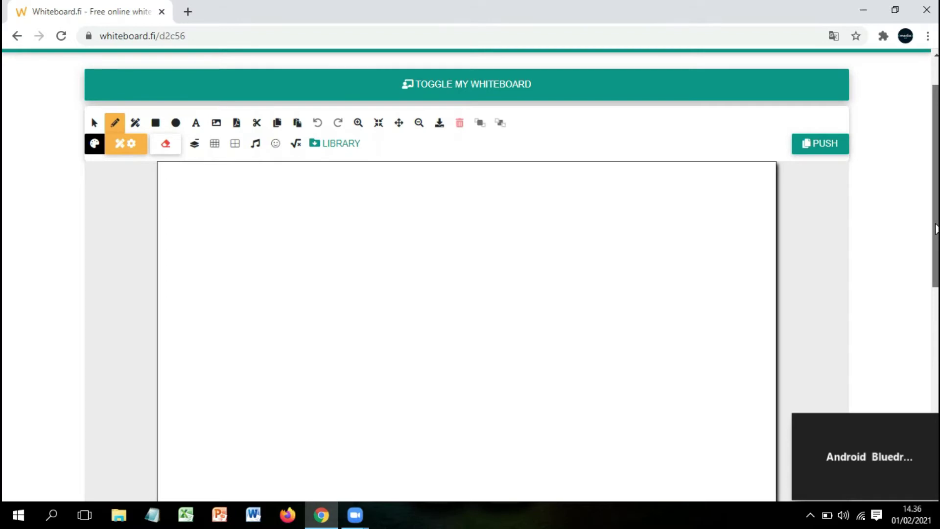
pyautogui.moveTo(934, 228); pyautogui.dragTo(935, 248)
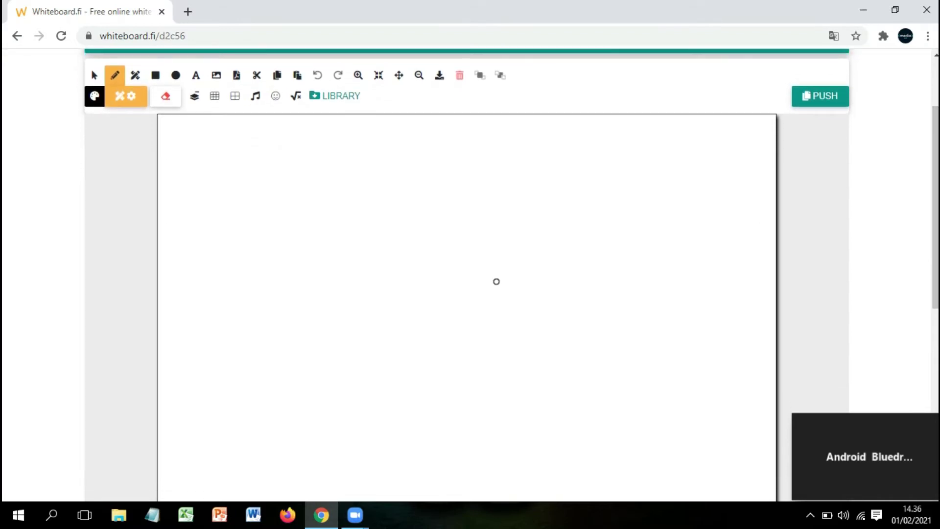
pyautogui.moveTo(935, 143); pyautogui.dragTo(926, 278)
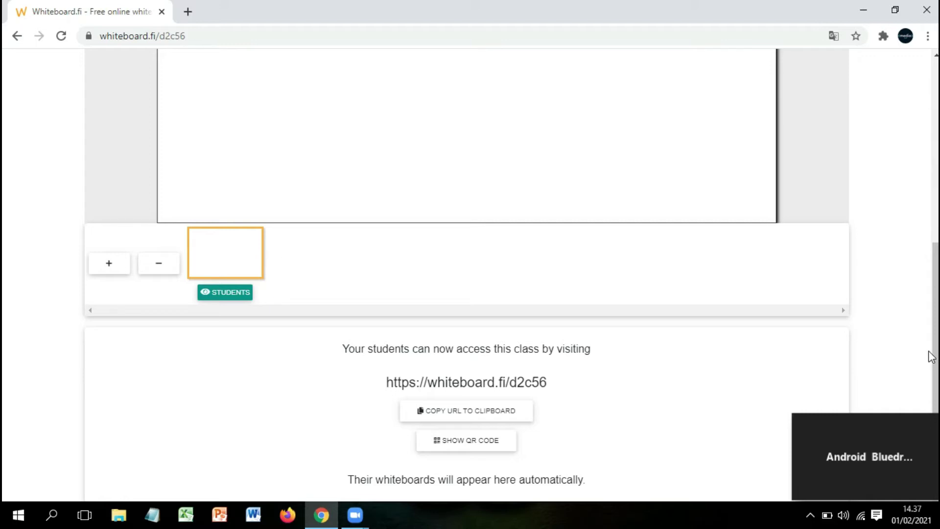
pyautogui.scroll(10, 935, 349)
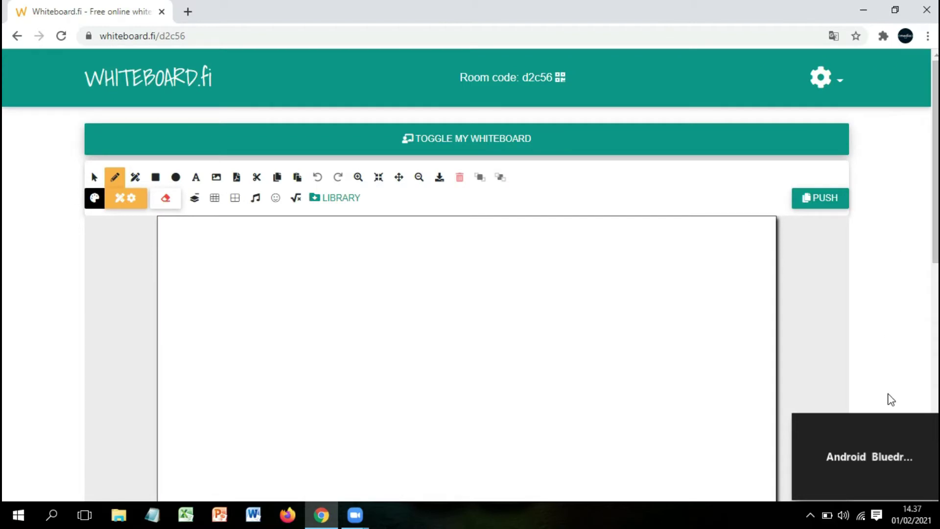
pyautogui.moveTo(892, 457)
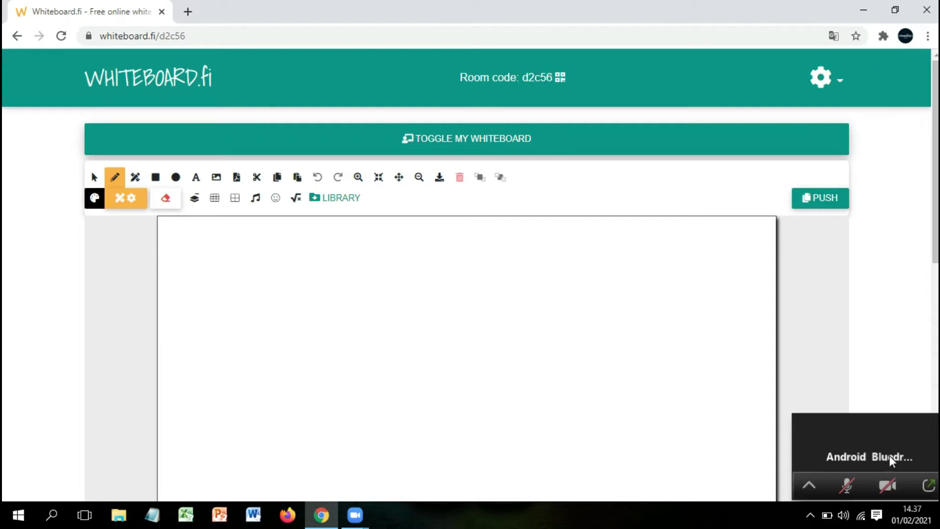
# Share the Whiteboard.fi Chrome window with the Zoom meeting participants
pyautogui.click(926, 488)
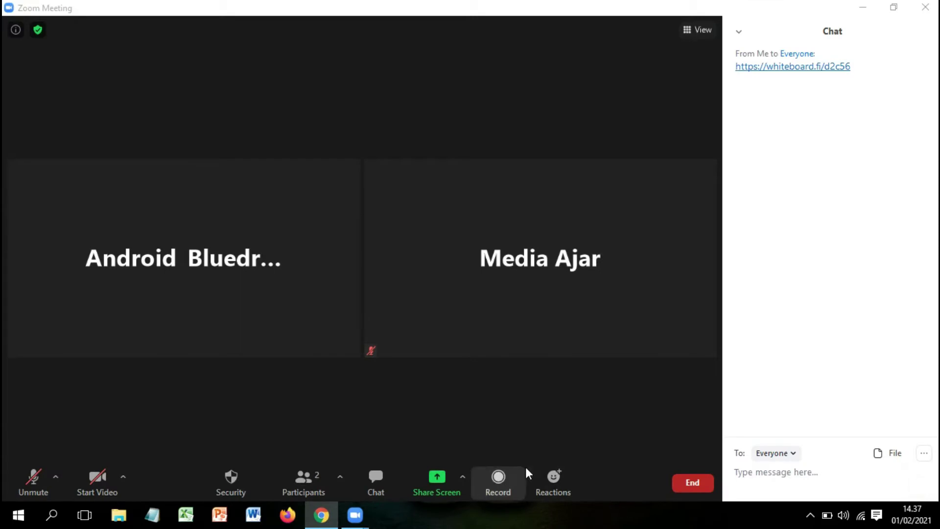
pyautogui.click(436, 479)
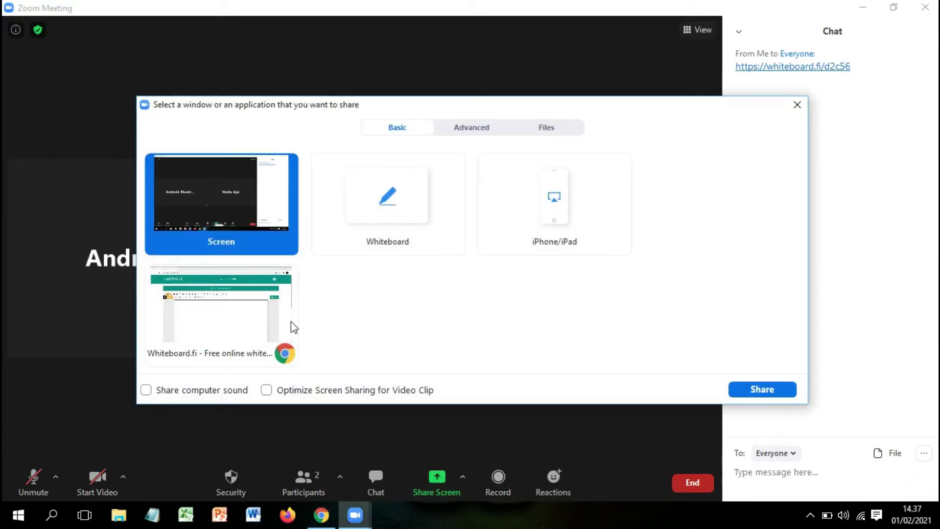
pyautogui.click(250, 321)
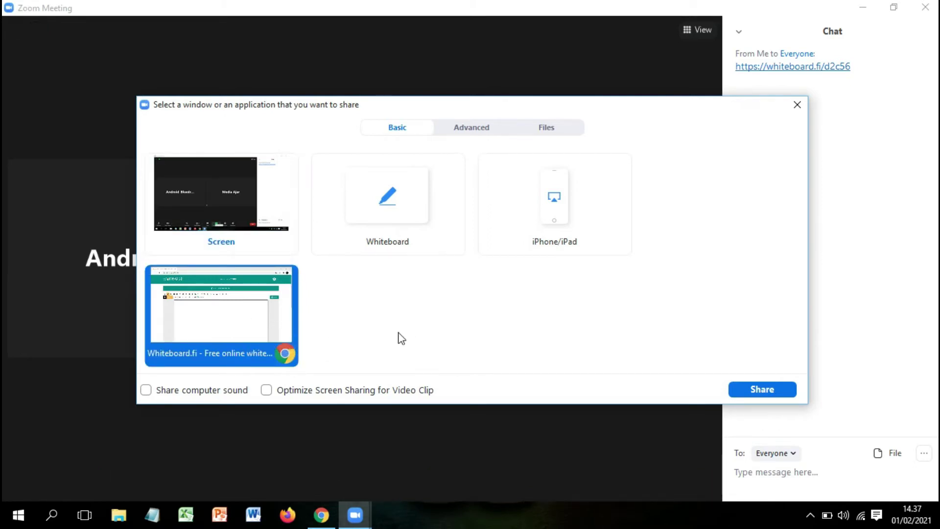
pyautogui.click(762, 390)
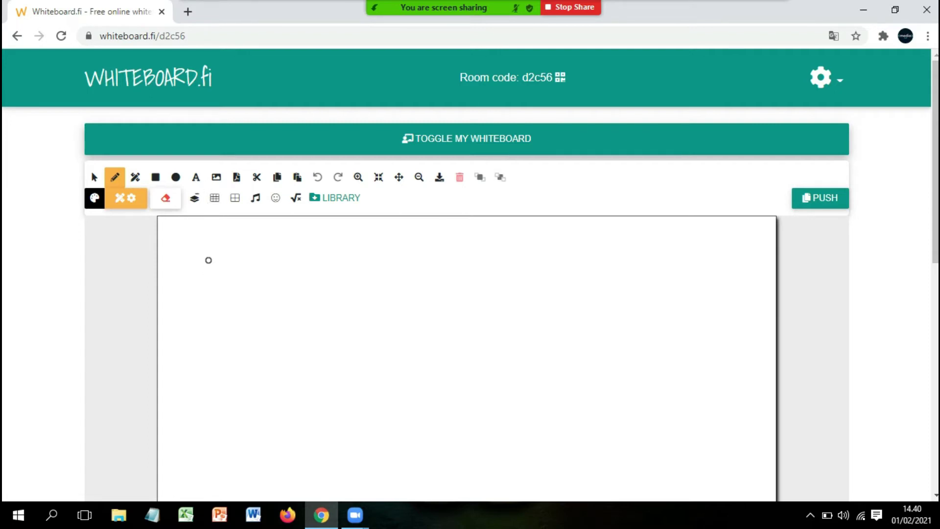
# Add the text '2+3x4=....' near the whiteboard's top-left corner
pyautogui.click(196, 180)
pyautogui.click(206, 263)
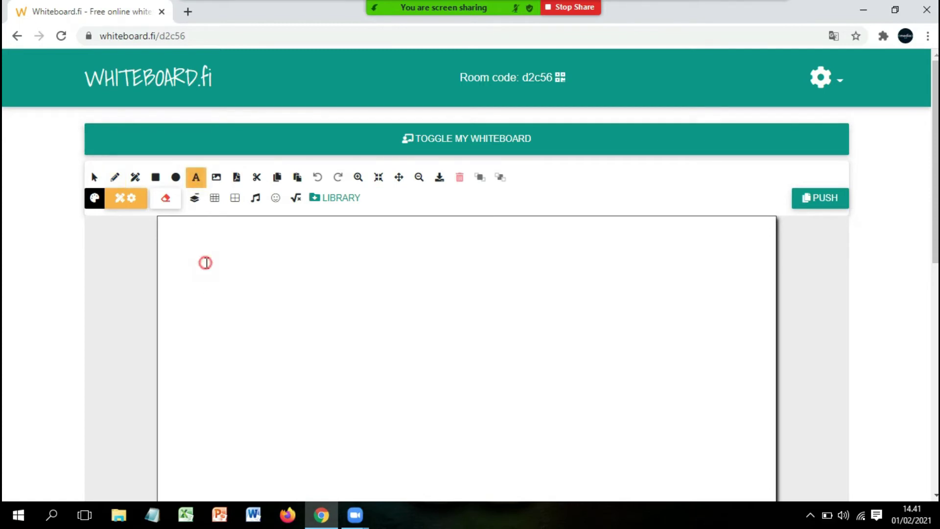
pyautogui.write('2+3x4=....')
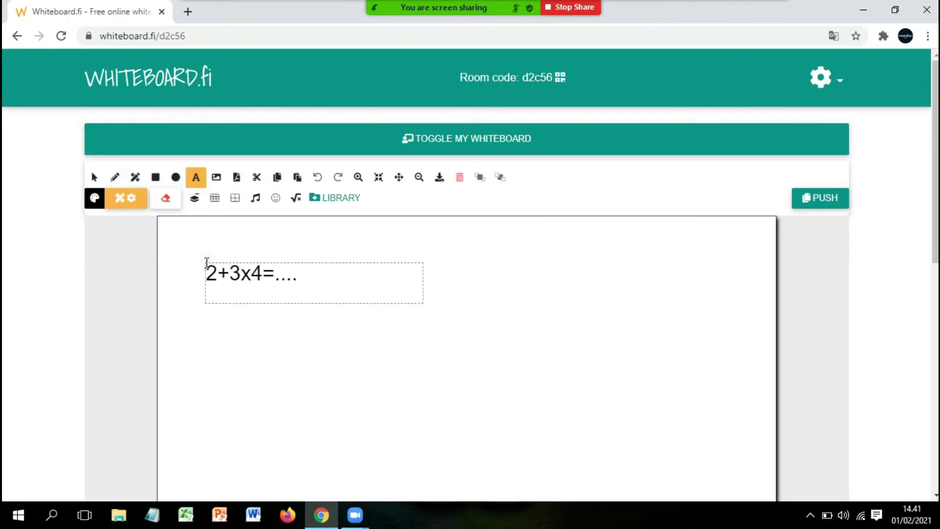
pyautogui.click(115, 177)
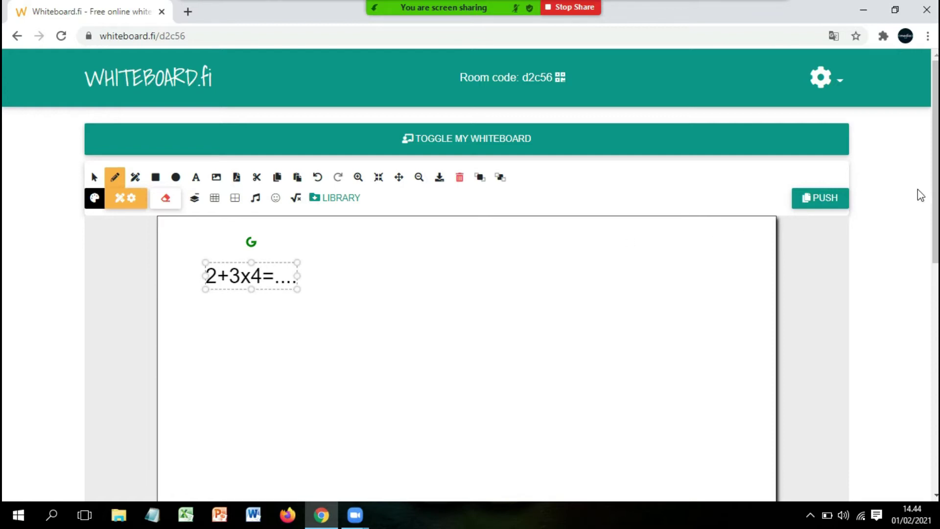
pyautogui.scroll(-5, 933, 279)
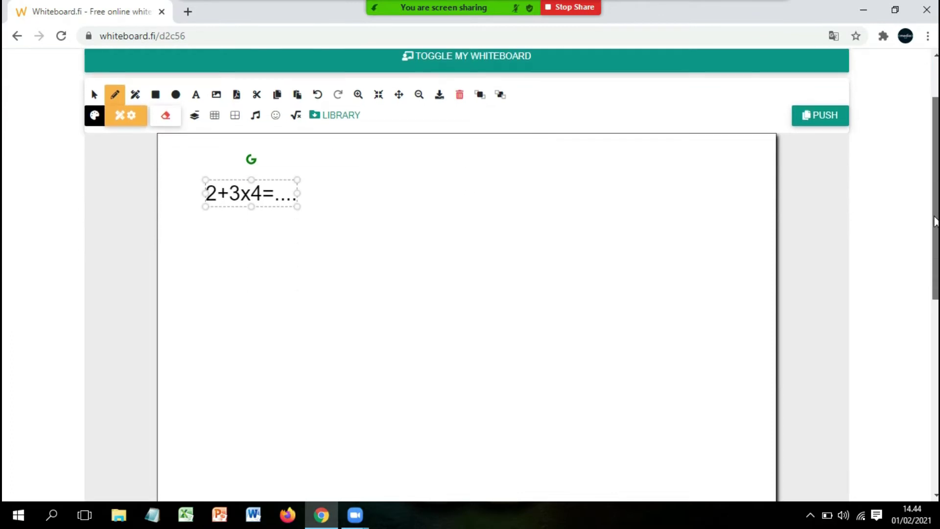
pyautogui.moveTo(932, 275); pyautogui.dragTo(924, 377)
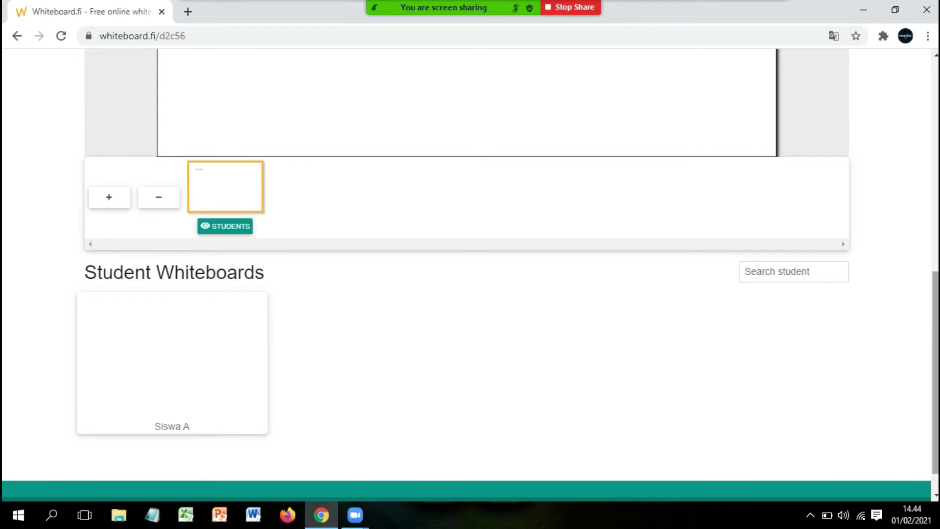
pyautogui.moveTo(935, 377); pyautogui.dragTo(934, 166)
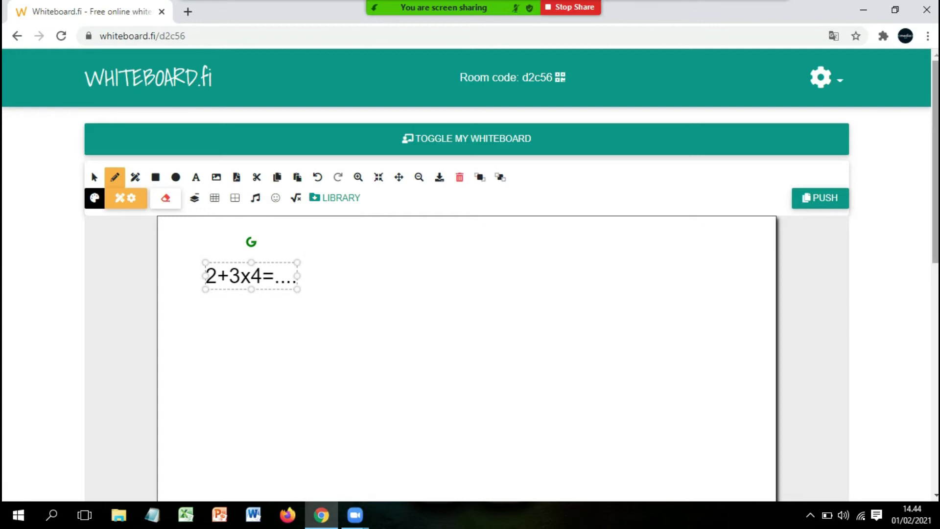
pyautogui.moveTo(934, 172); pyautogui.dragTo(933, 377)
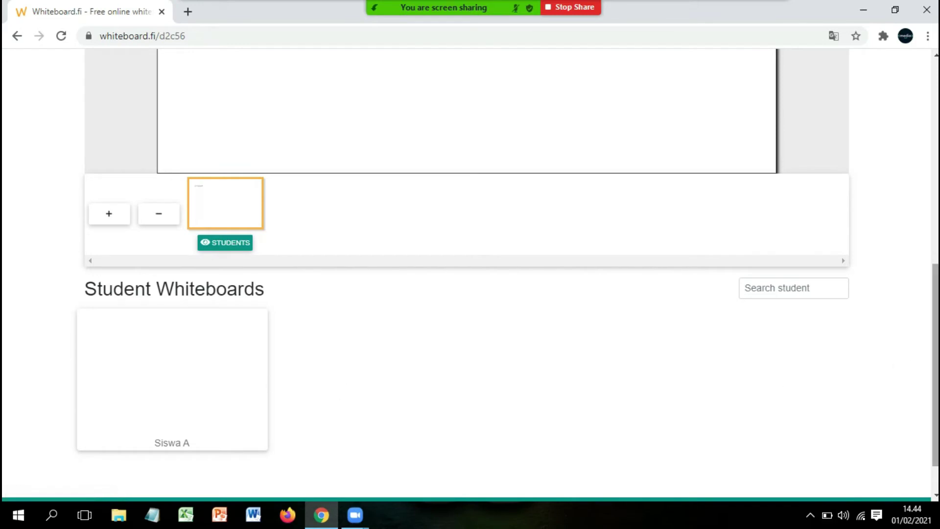
pyautogui.scroll(4, 248, 311)
pyautogui.scroll(-5, 247, 310)
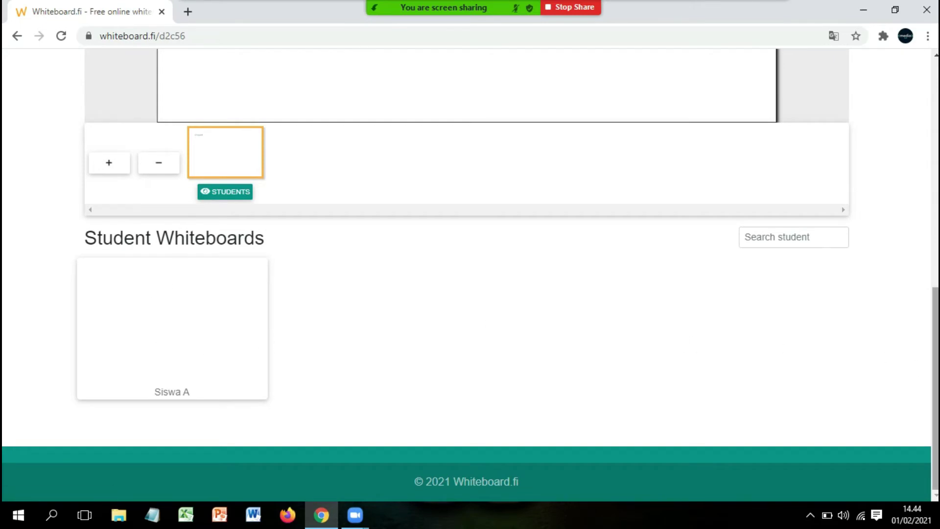
pyautogui.moveTo(936, 382); pyautogui.dragTo(914, 356)
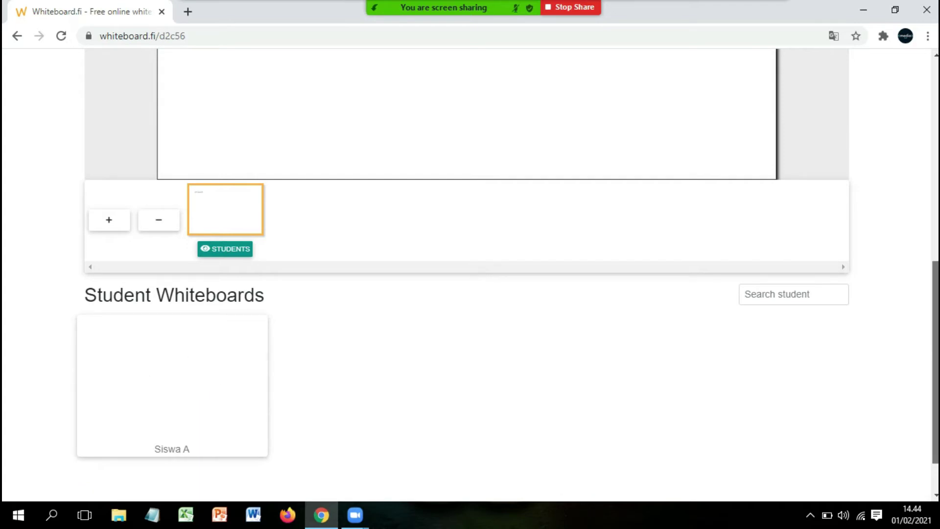
pyautogui.scroll(8, 816, 184)
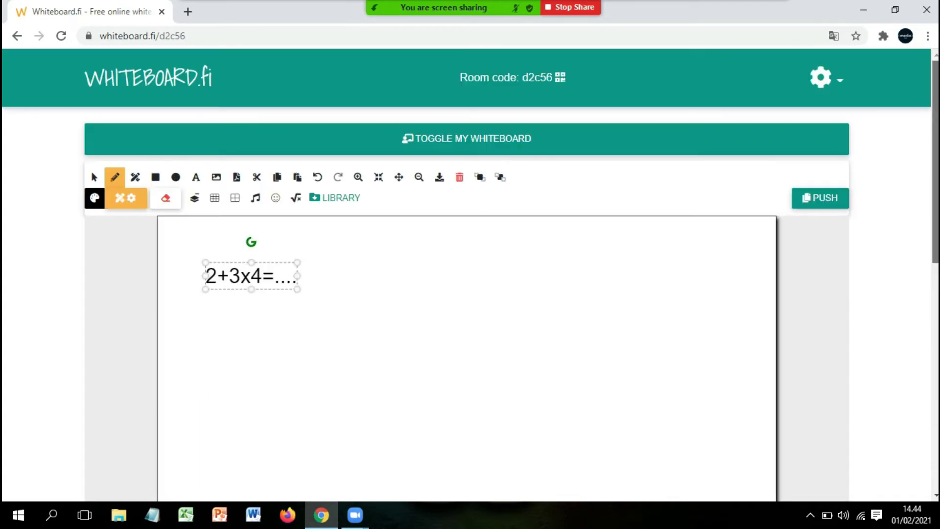
# Push only the current page with the 2+3x4=.... question to students
pyautogui.click(814, 199)
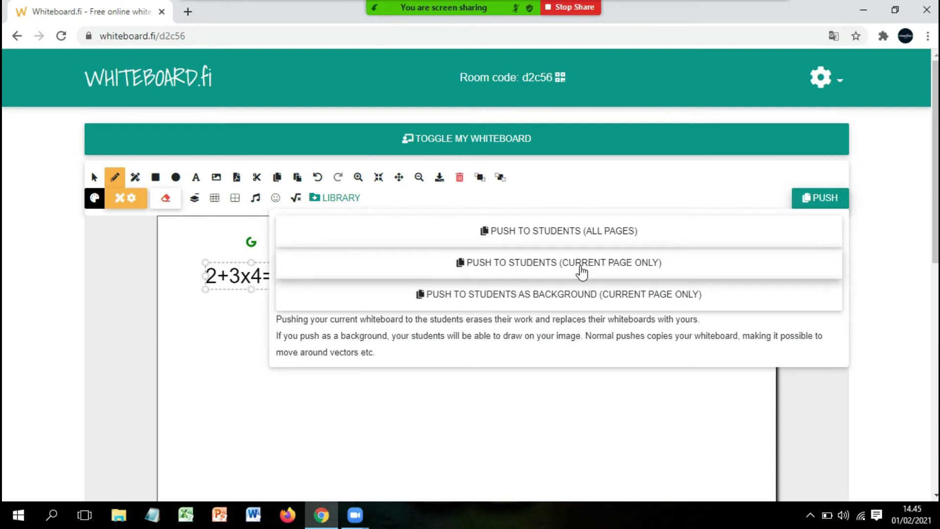
pyautogui.click(663, 267)
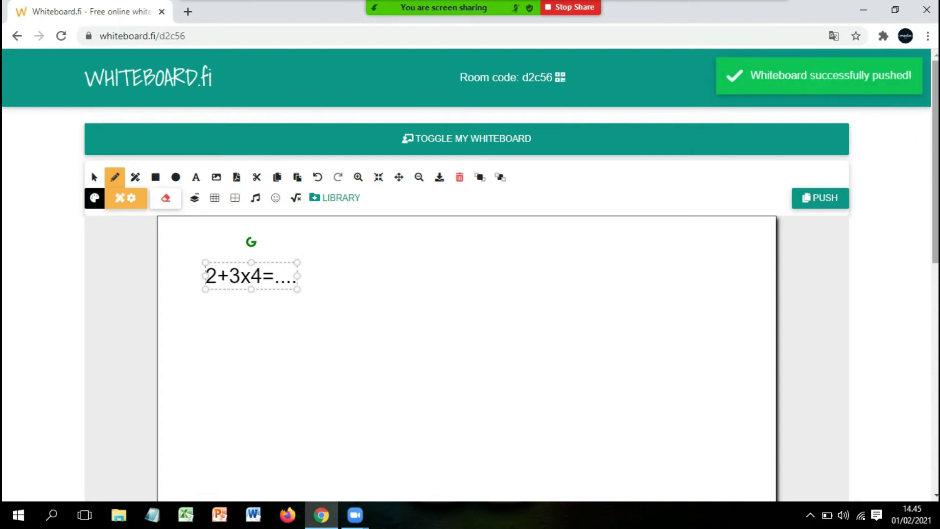
pyautogui.moveTo(936, 156); pyautogui.dragTo(928, 405)
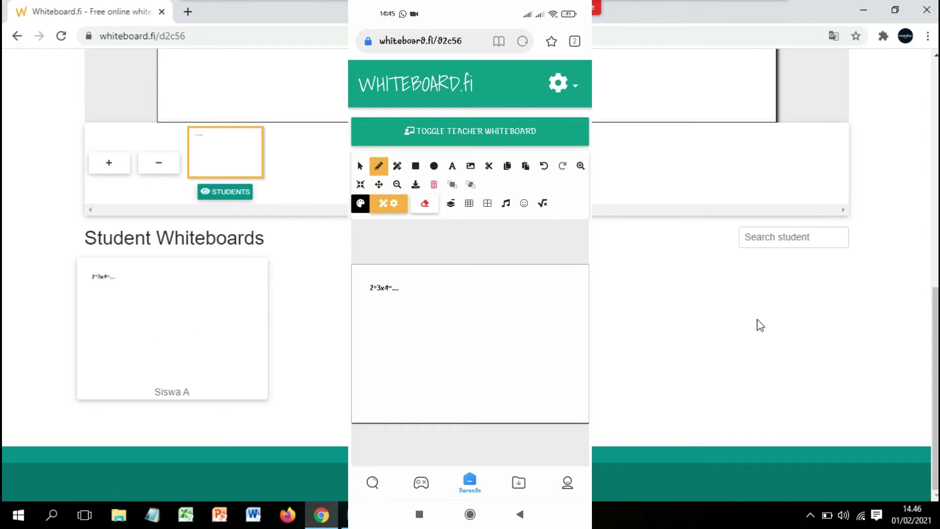
# Scroll down to Student Whiteboards to view the student's handwritten 6x4=24 answer
pyautogui.moveTo(935, 343); pyautogui.dragTo(894, 367)
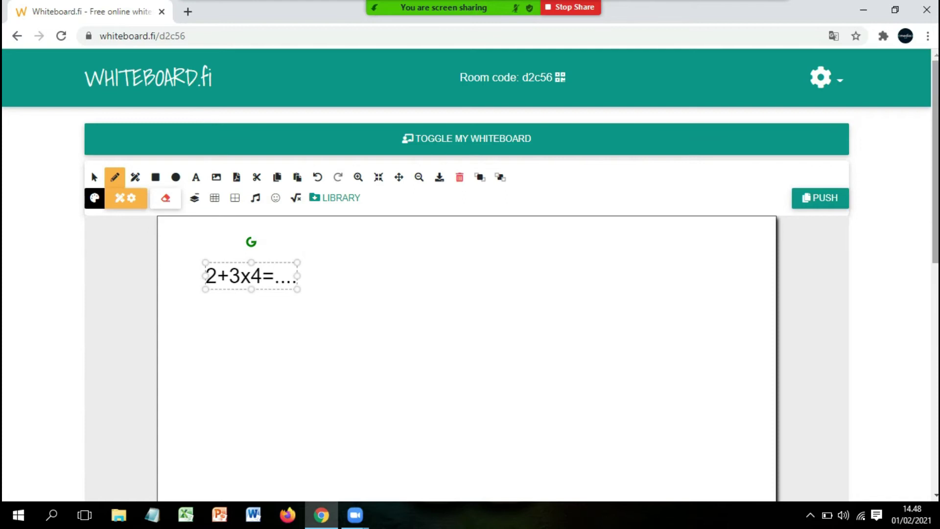
pyautogui.moveTo(935, 208); pyautogui.dragTo(936, 417)
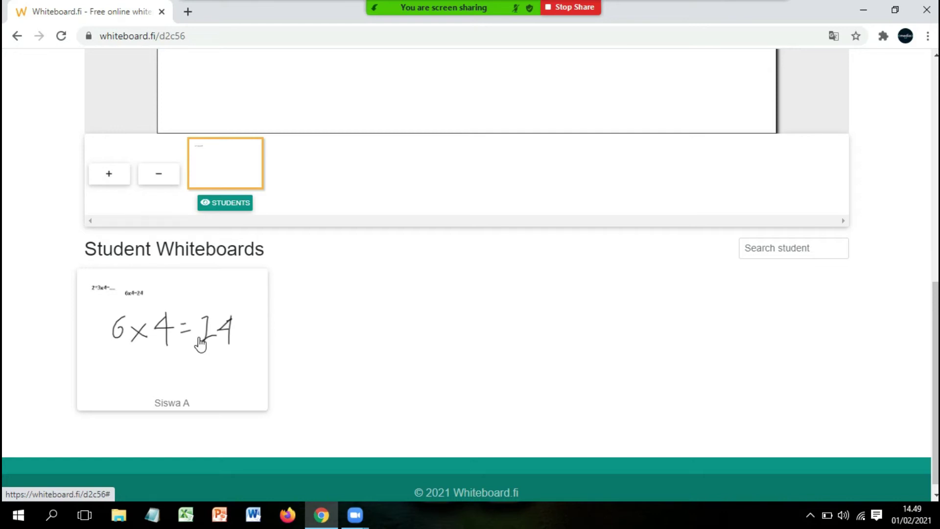
pyautogui.click(200, 342)
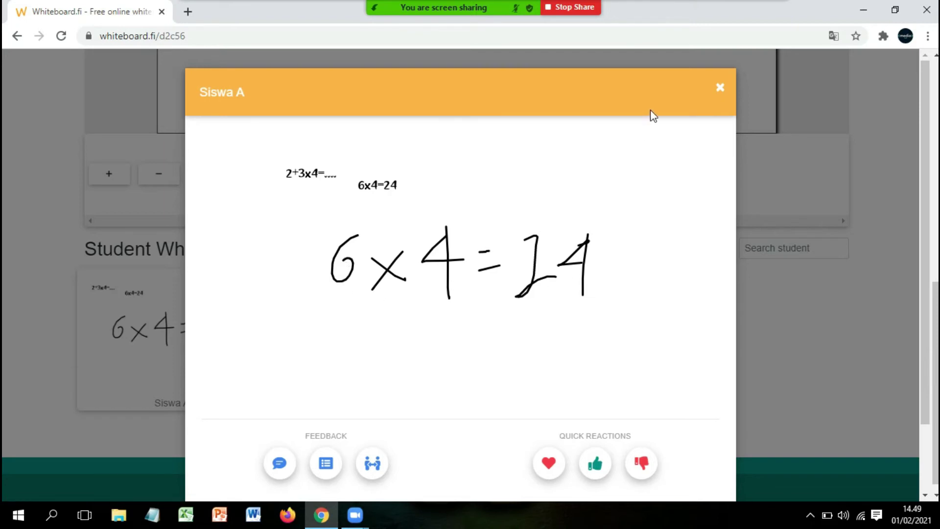
pyautogui.click(718, 90)
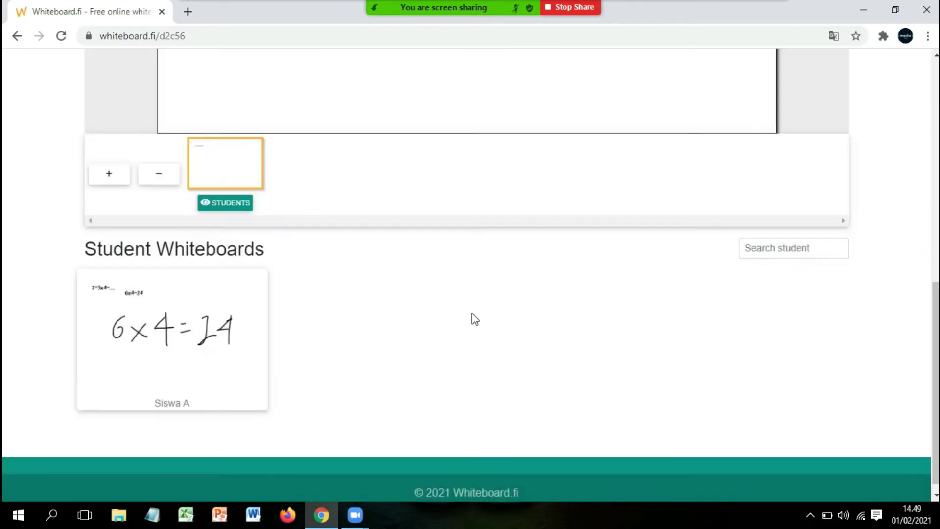
pyautogui.scroll(10, 469, 327)
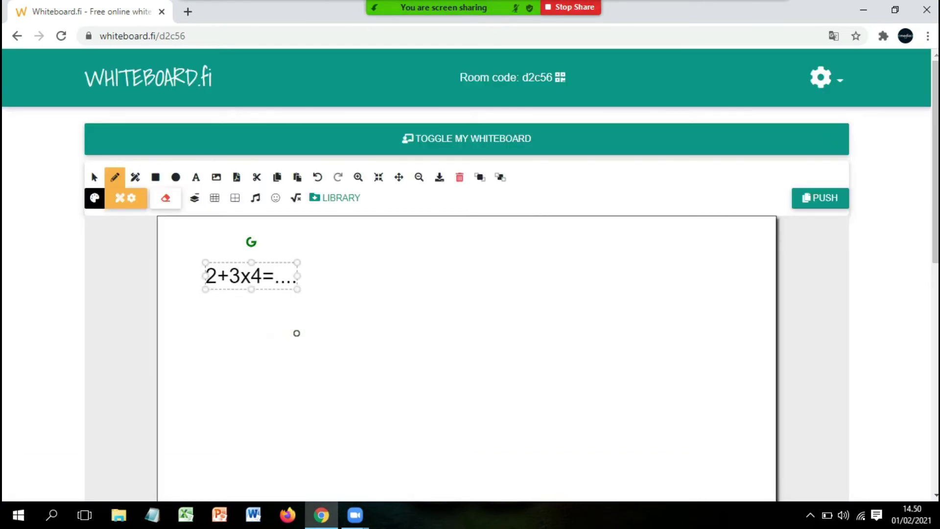
pyautogui.moveTo(935, 206); pyautogui.dragTo(934, 430)
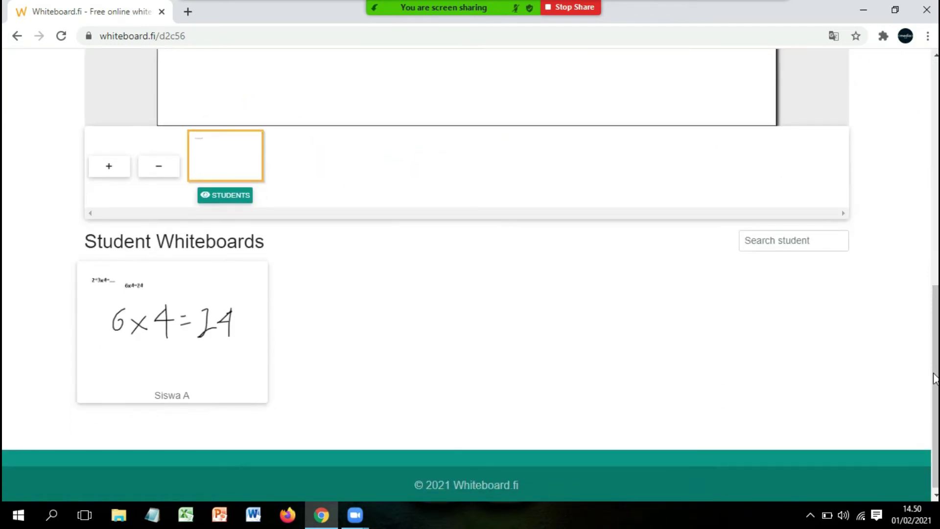
# Place an empty text box beside the 2+3x4=.... question with the Text tool
pyautogui.moveTo(935, 379); pyautogui.dragTo(934, 152)
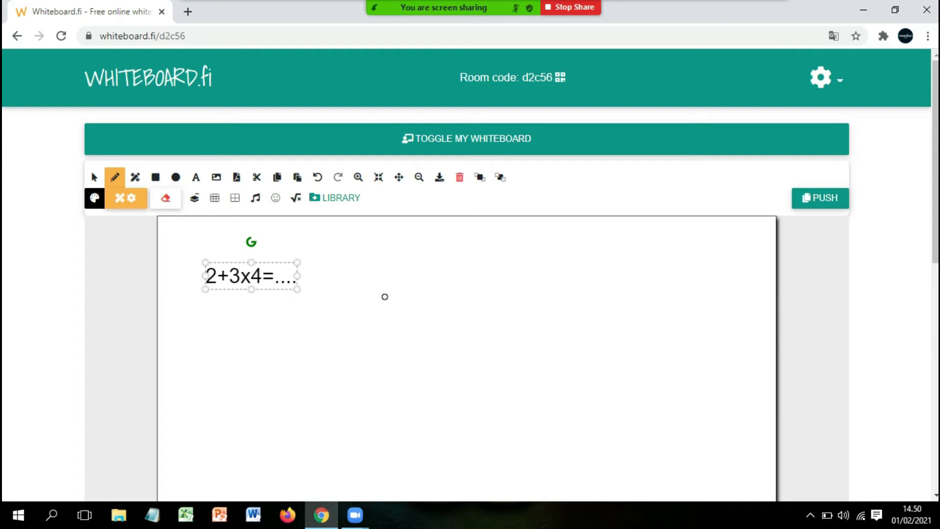
pyautogui.click(196, 179)
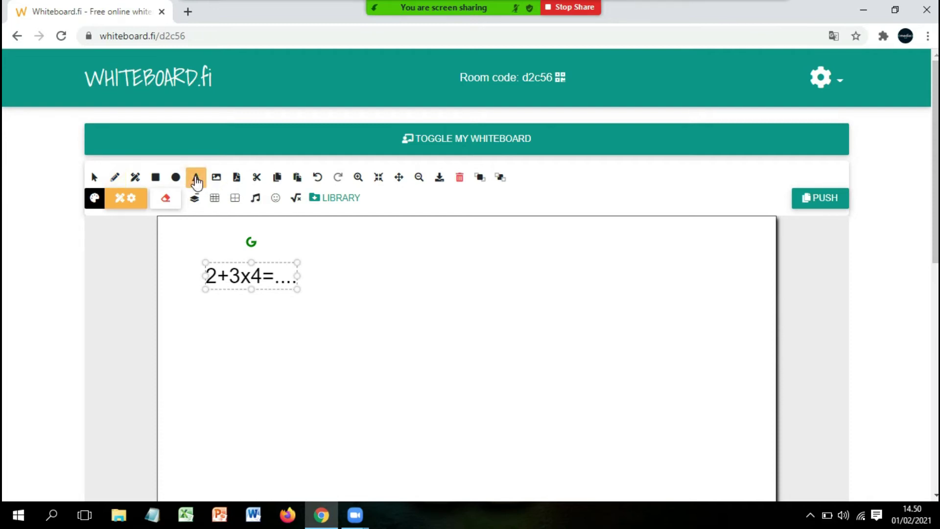
pyautogui.click(345, 276)
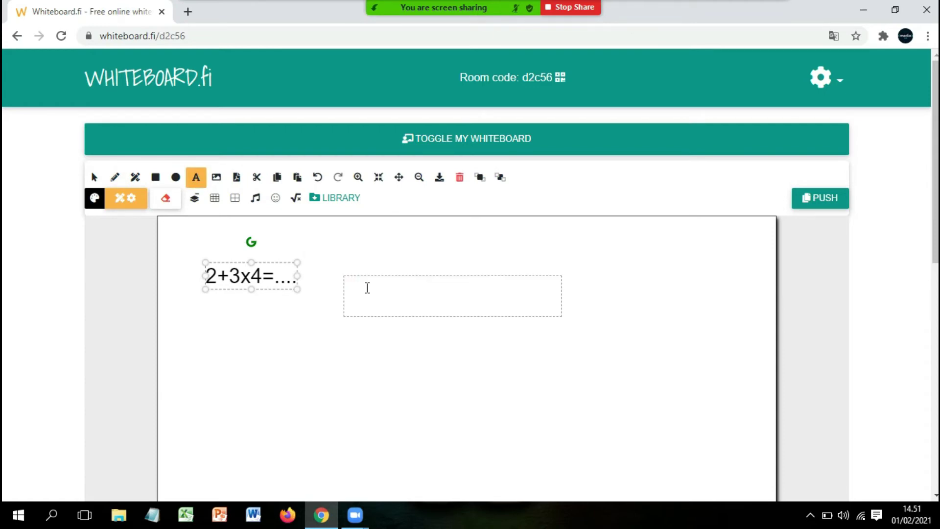
pyautogui.click(116, 178)
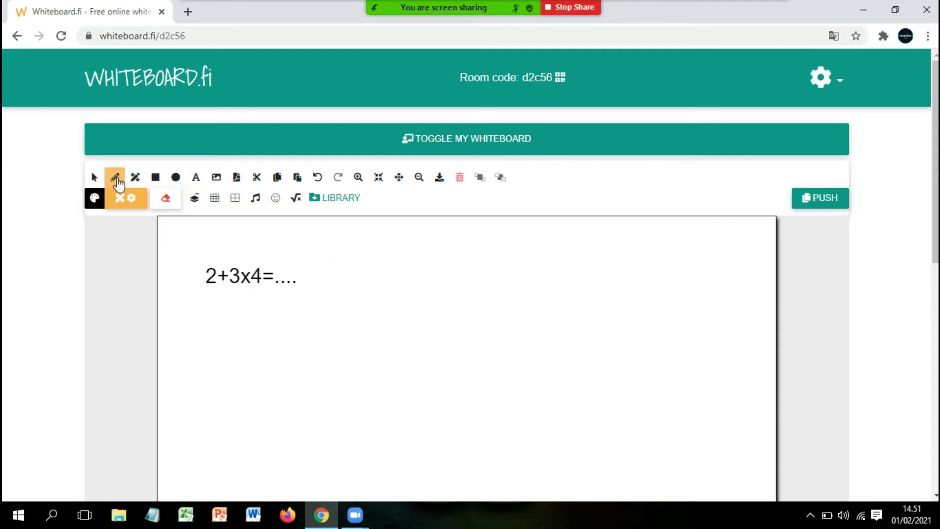
pyautogui.click(196, 179)
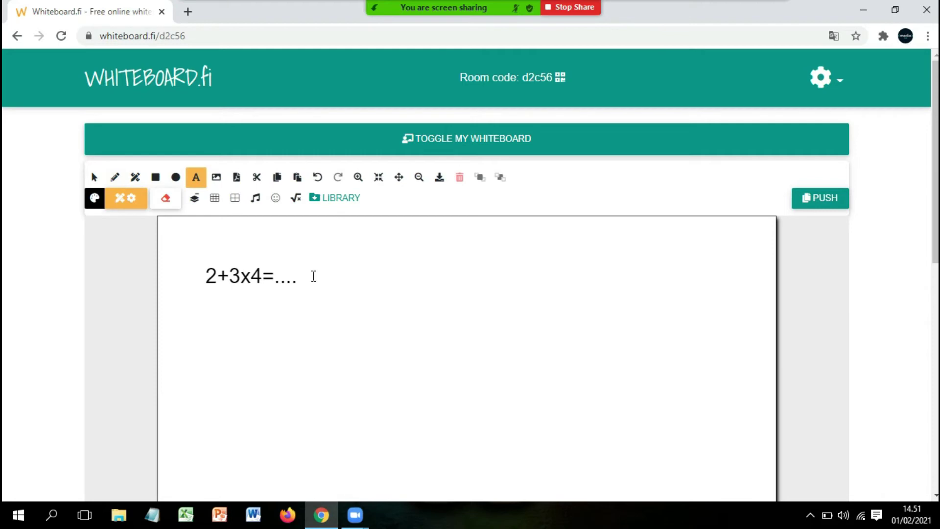
pyautogui.click(321, 276)
# Check the student's enlarged whiteboard showing 6x4=14, then close it
pyautogui.moveTo(936, 170); pyautogui.dragTo(935, 391)
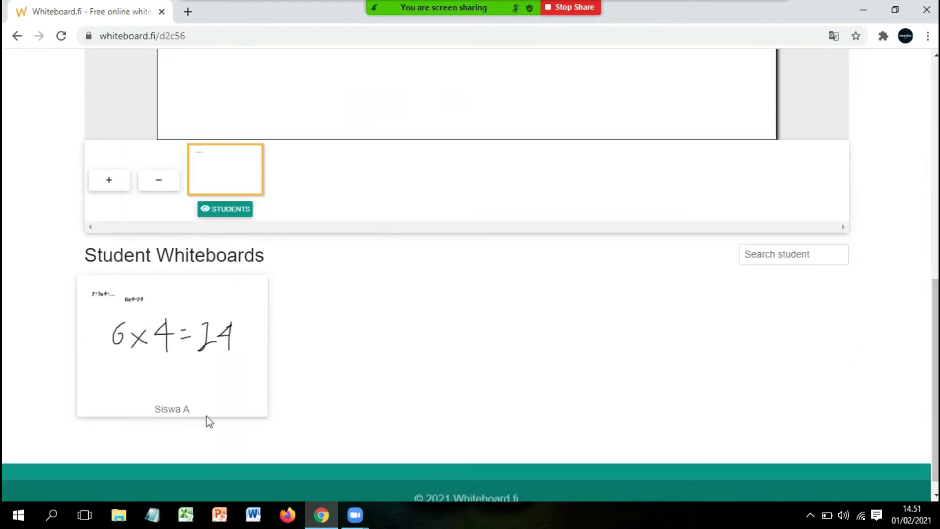
pyautogui.click(160, 327)
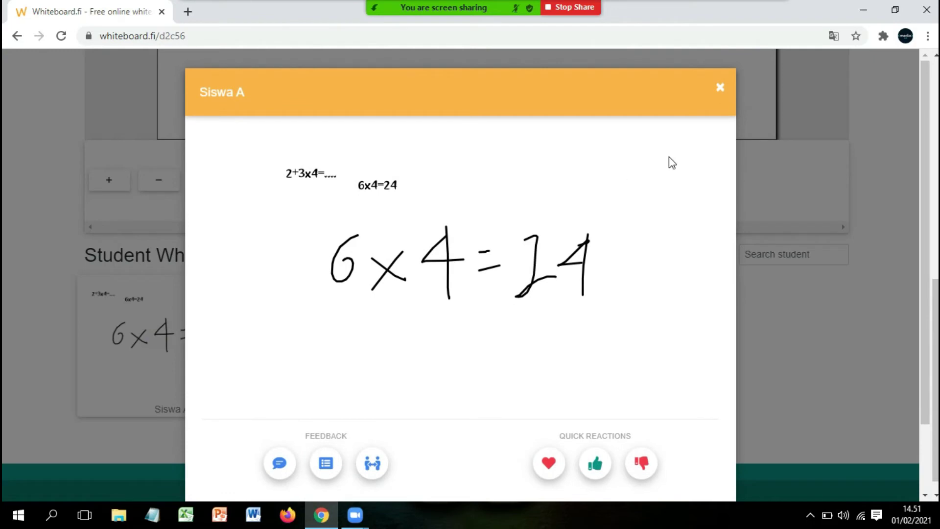
pyautogui.click(722, 89)
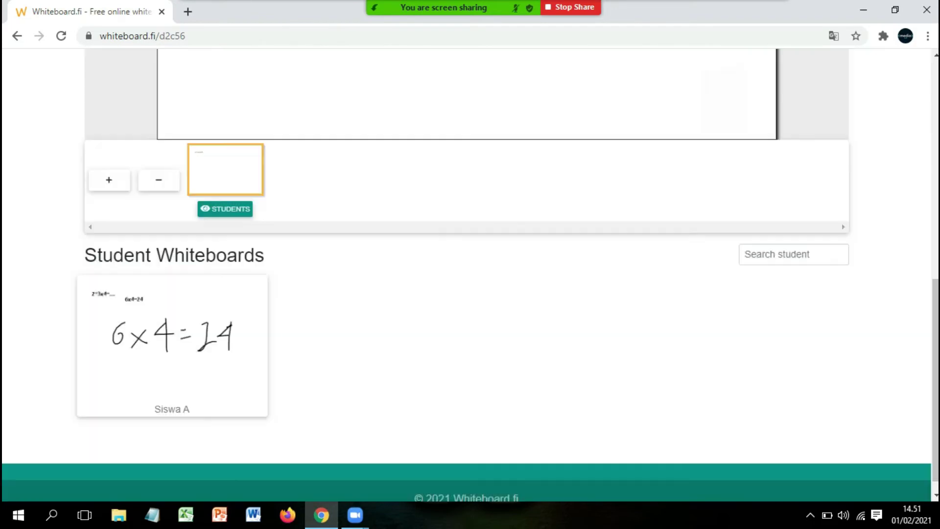
pyautogui.scroll(10, 470, 294)
pyautogui.scroll(1, 531, 233)
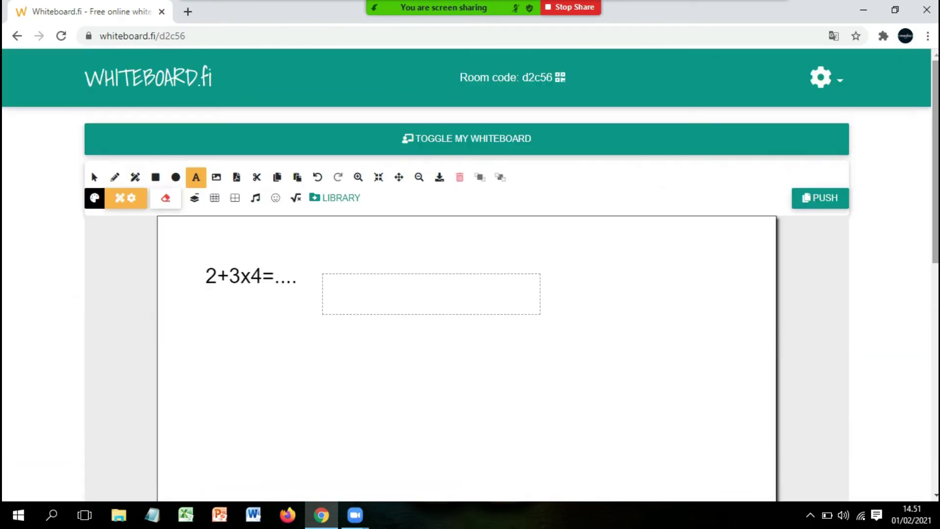
# Type the working 2+(3x4), 2+12 and =14 on three lines in the text box
pyautogui.click(331, 295)
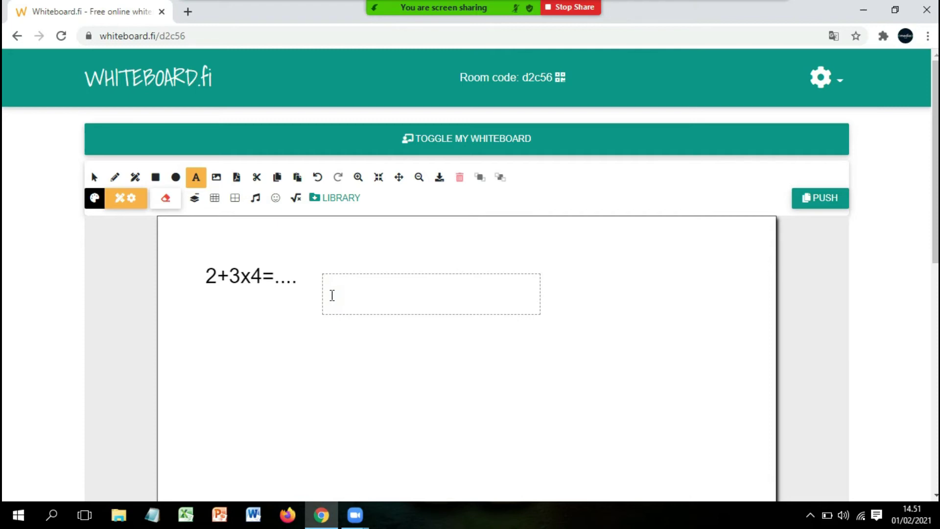
pyautogui.write('2+(3x4)')
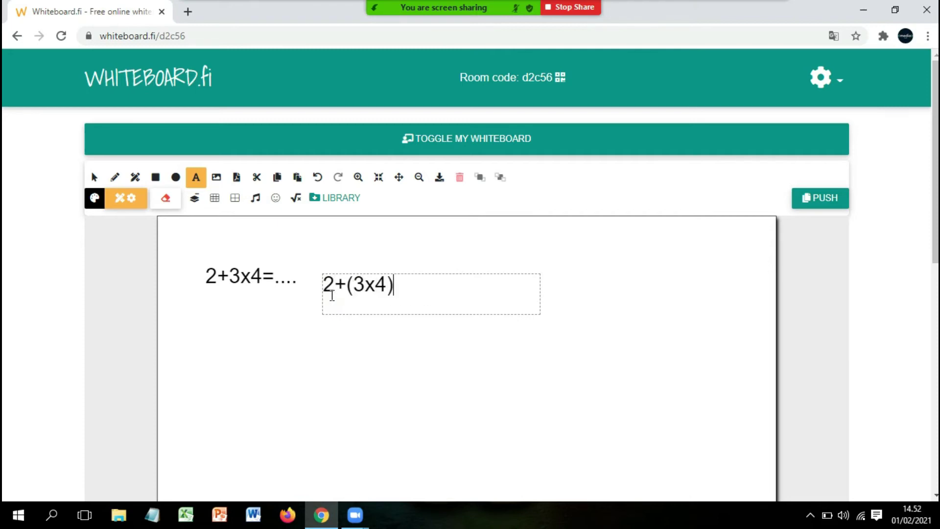
pyautogui.press('Return')
pyautogui.write('2+12')
pyautogui.press('Return')
pyautogui.write('=14')
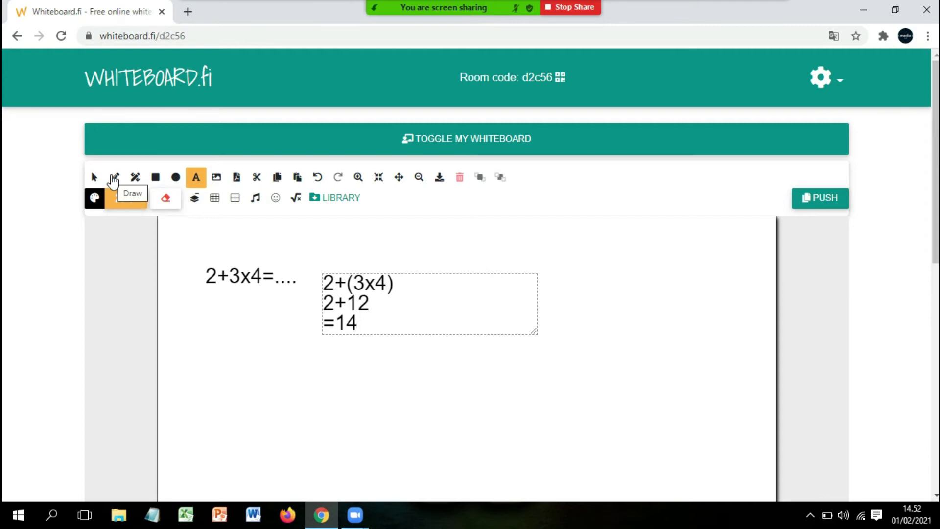
pyautogui.click(113, 179)
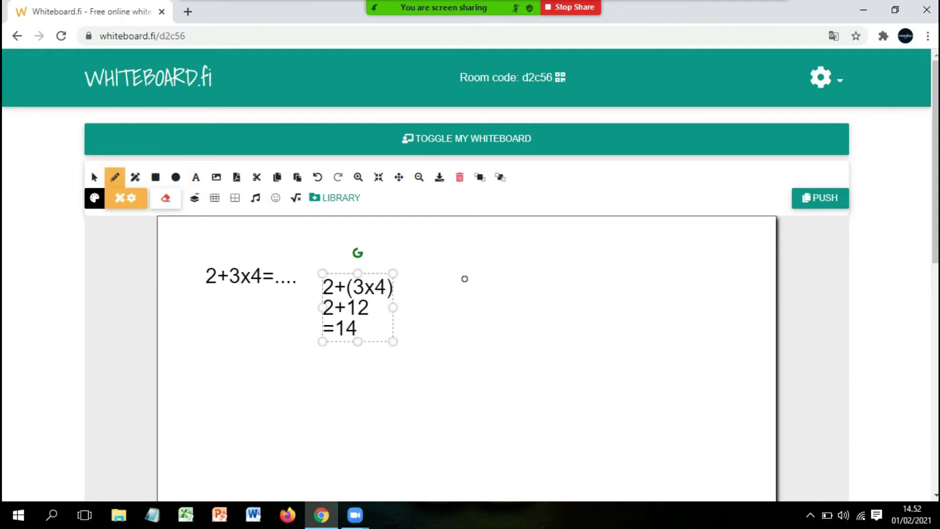
# Handwrite a large 2+(3x4) with the pencil to the right of the typed working
pyautogui.moveTo(436, 266)
pyautogui.mouseDown()
pyautogui.moveTo(451, 270)
pyautogui.moveTo(435, 283)
pyautogui.moveTo(460, 283)
pyautogui.mouseUp()
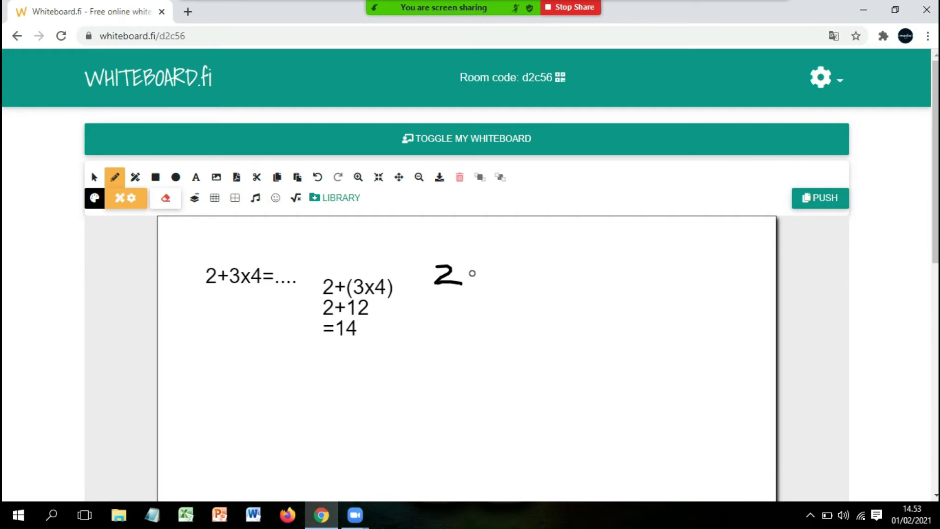
pyautogui.moveTo(471, 273)
pyautogui.mouseDown()
pyautogui.moveTo(499, 273)
pyautogui.moveTo(486, 287)
pyautogui.mouseUp()
pyautogui.moveTo(519, 260); pyautogui.dragTo(517, 304)
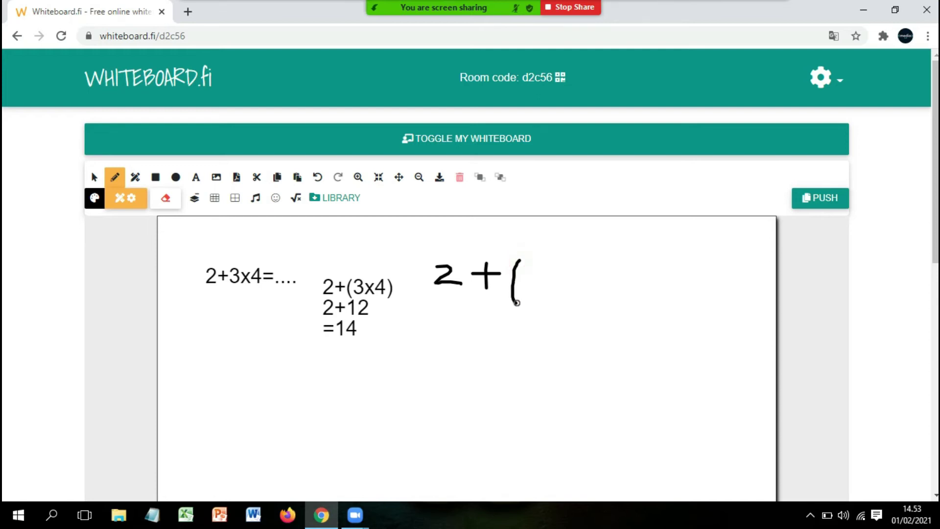
pyautogui.moveTo(533, 267)
pyautogui.mouseDown()
pyautogui.moveTo(542, 288)
pyautogui.moveTo(573, 284)
pyautogui.moveTo(583, 299)
pyautogui.moveTo(564, 298)
pyautogui.mouseUp()
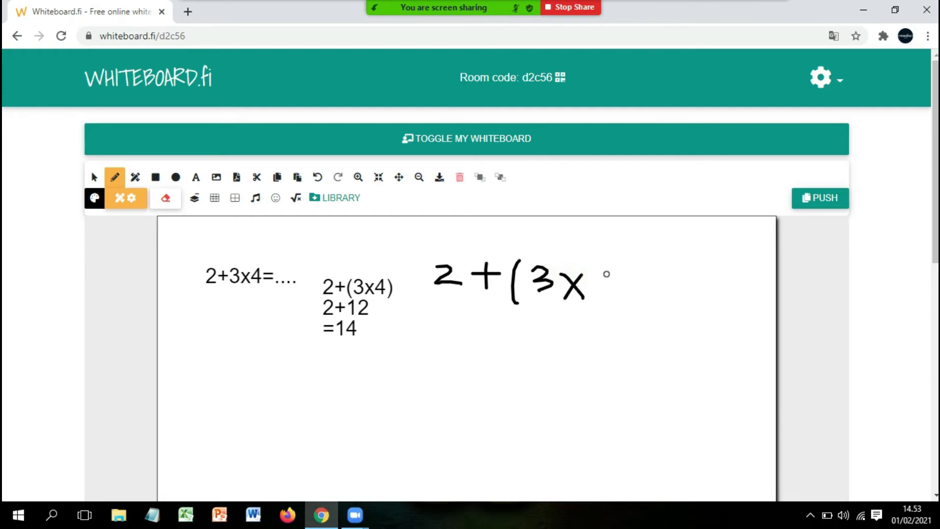
pyautogui.moveTo(604, 266)
pyautogui.mouseDown()
pyautogui.moveTo(590, 287)
pyautogui.moveTo(611, 285)
pyautogui.moveTo(607, 297)
pyautogui.mouseUp()
pyautogui.moveTo(619, 258)
pyautogui.mouseDown()
pyautogui.moveTo(629, 277)
pyautogui.moveTo(621, 308)
pyautogui.mouseUp()
pyautogui.moveTo(935, 227); pyautogui.dragTo(277, 456)
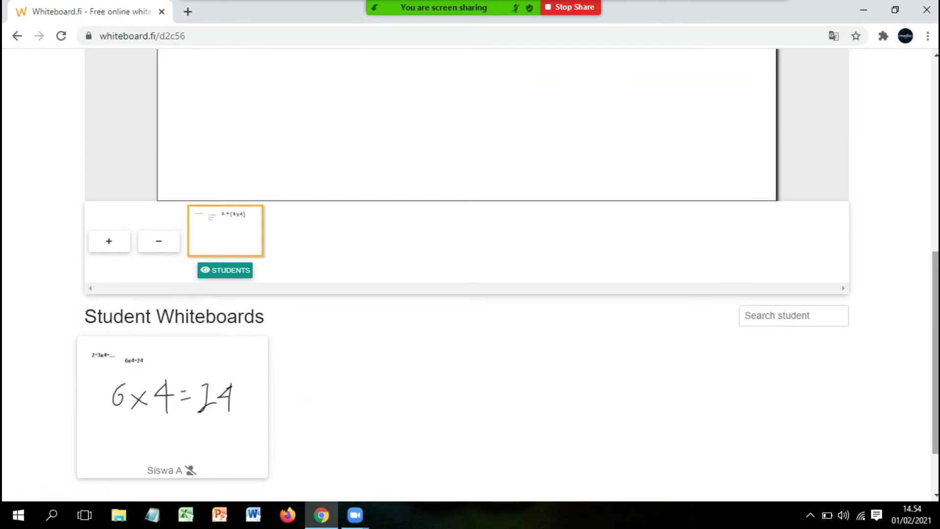
# Draw 2+12 and =14 by hand beneath 2+(3x4) to complete the handwritten solution
pyautogui.scroll(6, 935, 343)
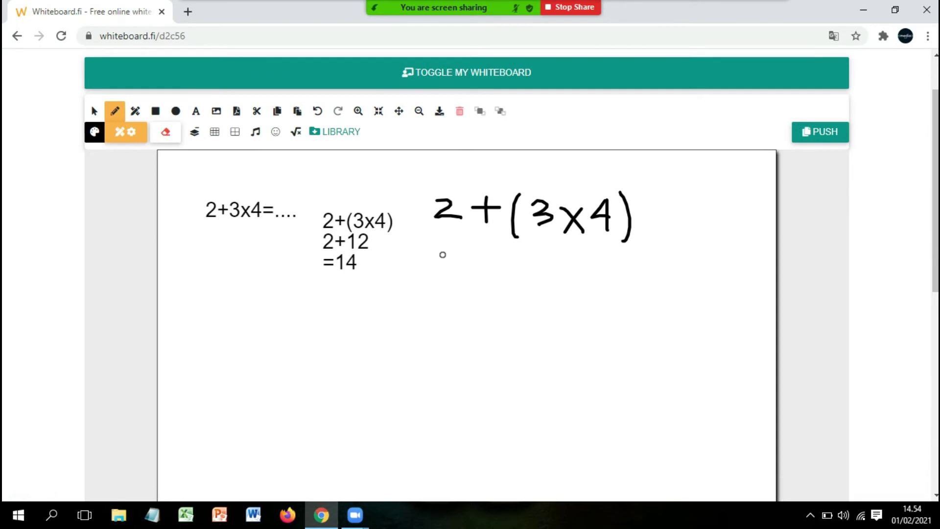
pyautogui.moveTo(442, 254)
pyautogui.mouseDown()
pyautogui.moveTo(465, 260)
pyautogui.moveTo(439, 280)
pyautogui.moveTo(478, 283)
pyautogui.moveTo(519, 264)
pyautogui.mouseUp()
pyautogui.moveTo(505, 255); pyautogui.dragTo(504, 283)
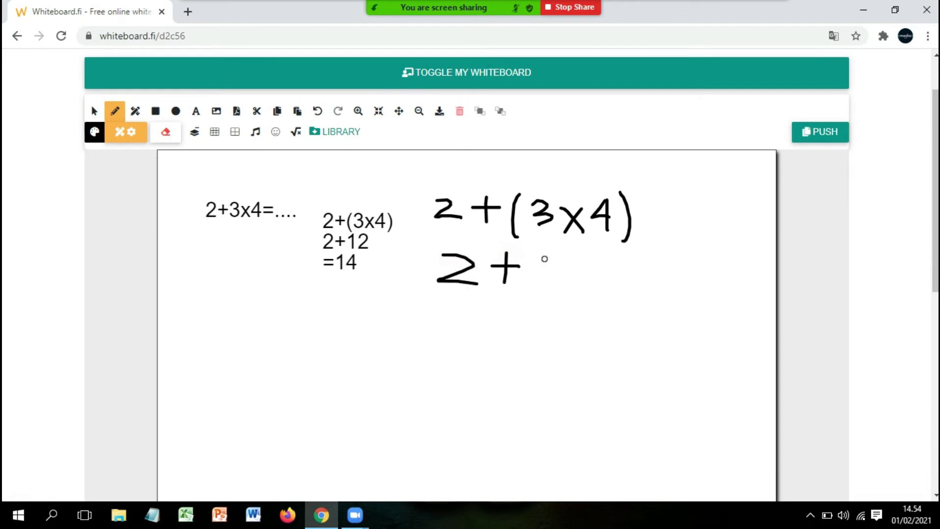
pyautogui.moveTo(536, 256); pyautogui.dragTo(532, 286)
pyautogui.moveTo(545, 260); pyautogui.dragTo(577, 287)
pyautogui.moveTo(456, 312); pyautogui.dragTo(472, 313)
pyautogui.moveTo(453, 336); pyautogui.dragTo(485, 338)
pyautogui.moveTo(503, 302); pyautogui.dragTo(504, 329)
pyautogui.moveTo(535, 300); pyautogui.dragTo(550, 318)
pyautogui.moveTo(549, 307); pyautogui.dragTo(547, 345)
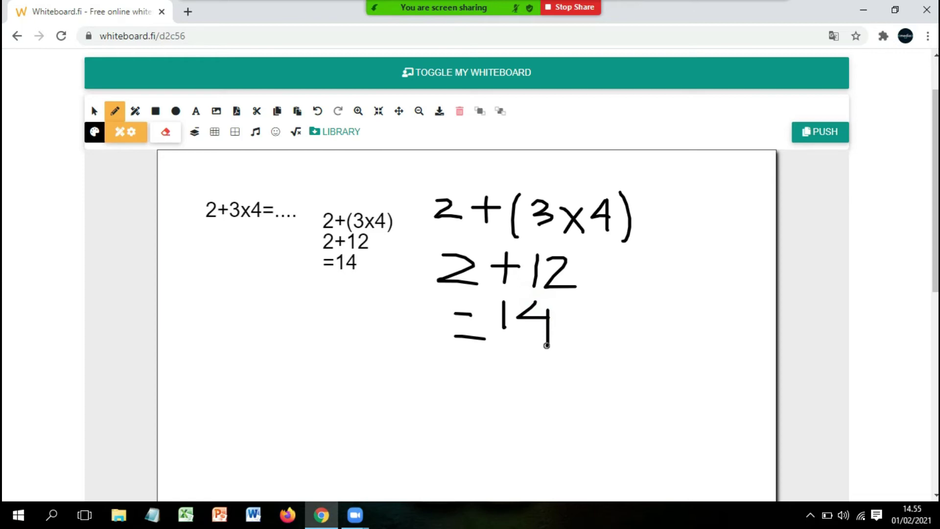
# Push only the current page with the worked solution to the students' boards
pyautogui.click(815, 132)
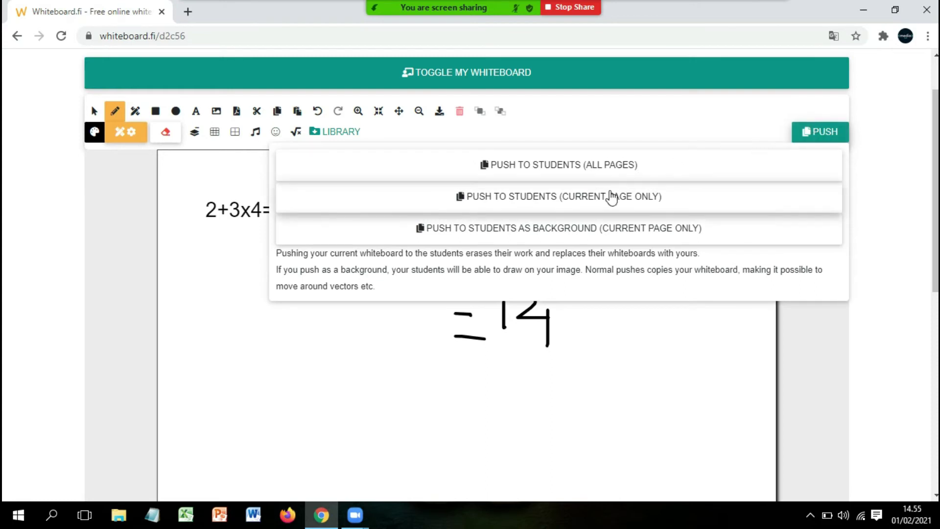
pyautogui.click(639, 199)
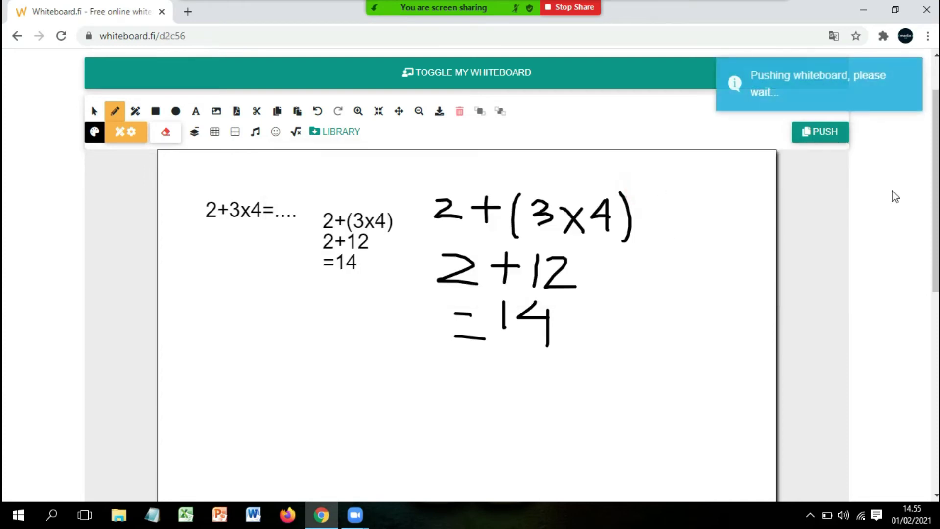
pyautogui.moveTo(936, 216); pyautogui.dragTo(935, 408)
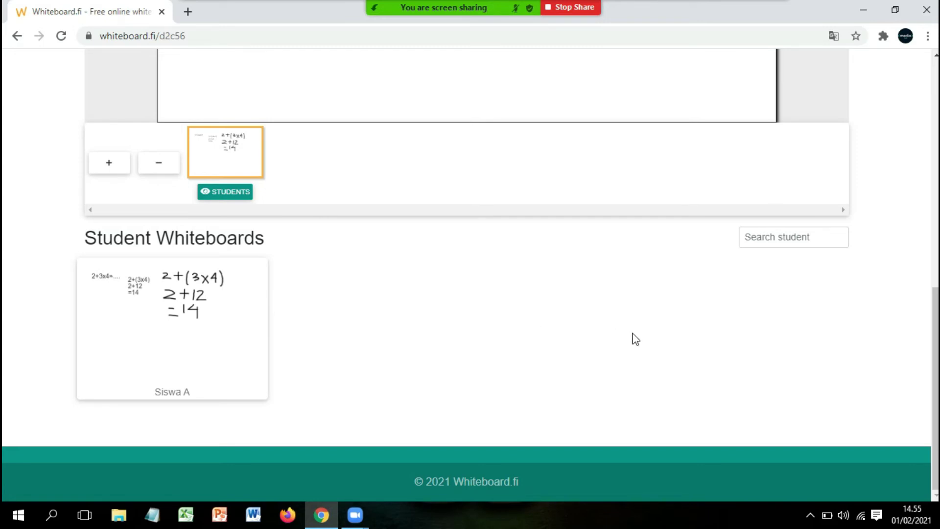
pyautogui.click(209, 334)
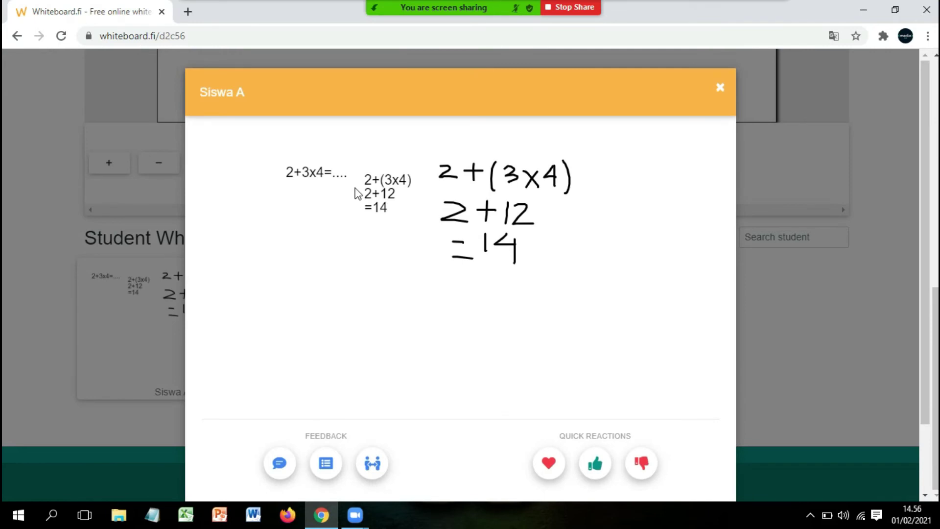
pyautogui.click(720, 88)
pyautogui.scroll(10, 661, 209)
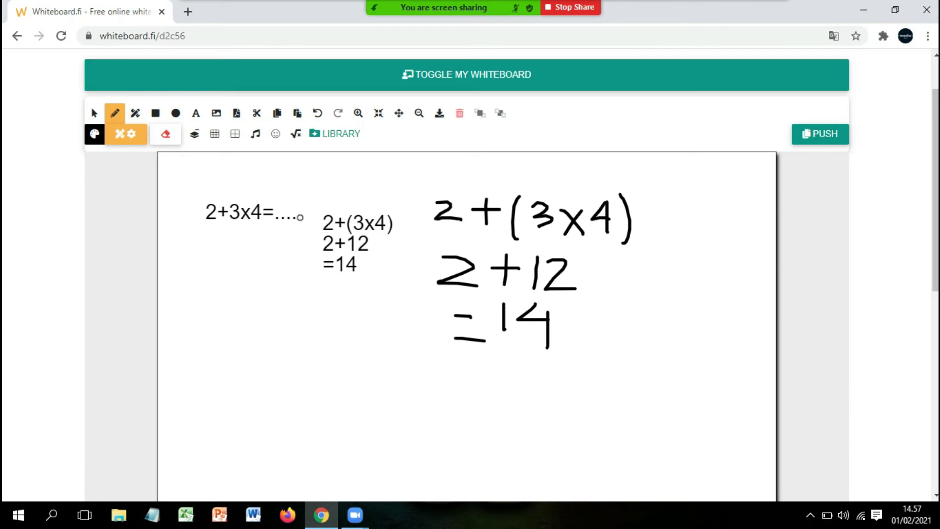
# Rub out the handwritten 2+ in front of (3x4) with the freehand eraser
pyautogui.click(169, 136)
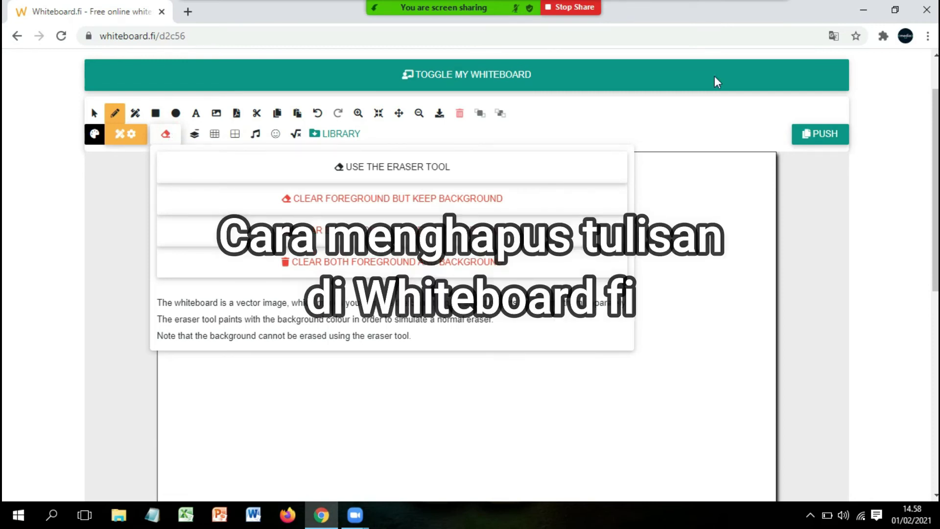
pyautogui.click(374, 166)
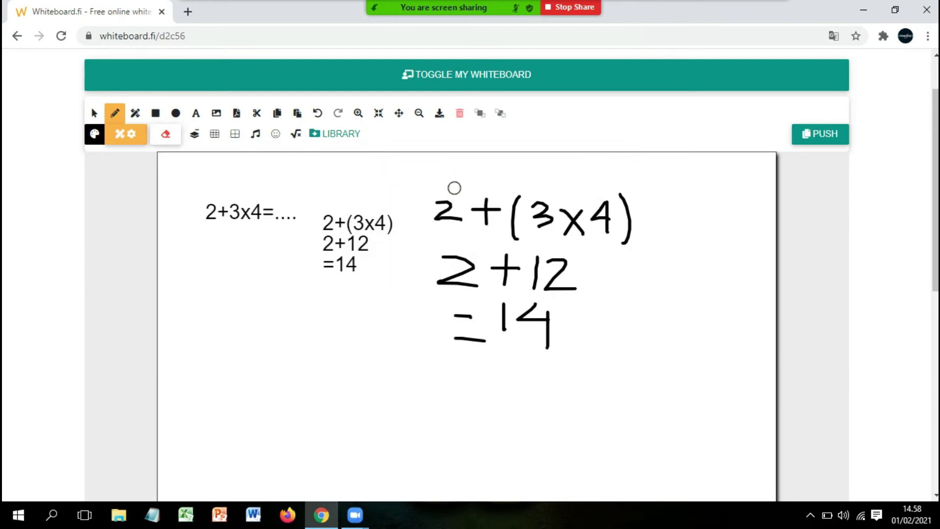
pyautogui.moveTo(445, 191)
pyautogui.mouseDown()
pyautogui.moveTo(436, 206)
pyautogui.moveTo(455, 195)
pyautogui.moveTo(453, 233)
pyautogui.moveTo(458, 201)
pyautogui.moveTo(499, 204)
pyautogui.moveTo(486, 198)
pyautogui.moveTo(486, 216)
pyautogui.moveTo(497, 208)
pyautogui.mouseUp()
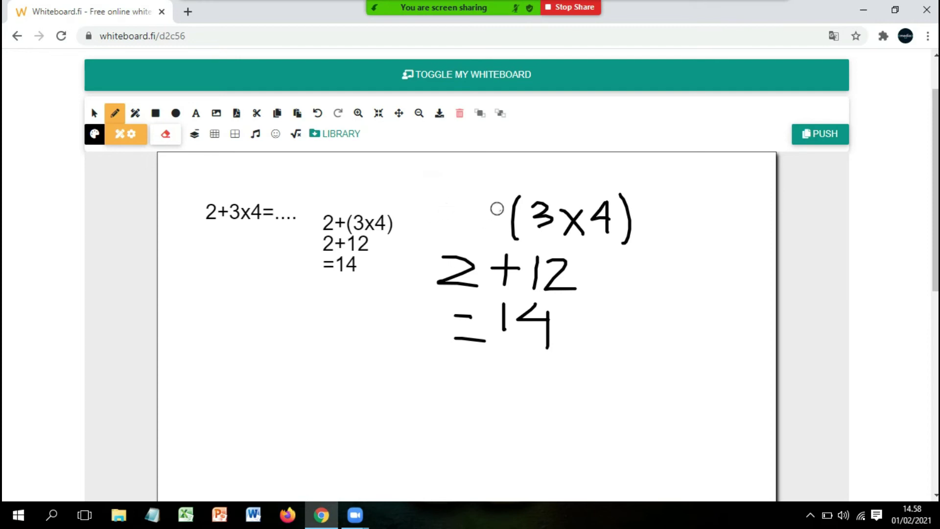
pyautogui.click(167, 138)
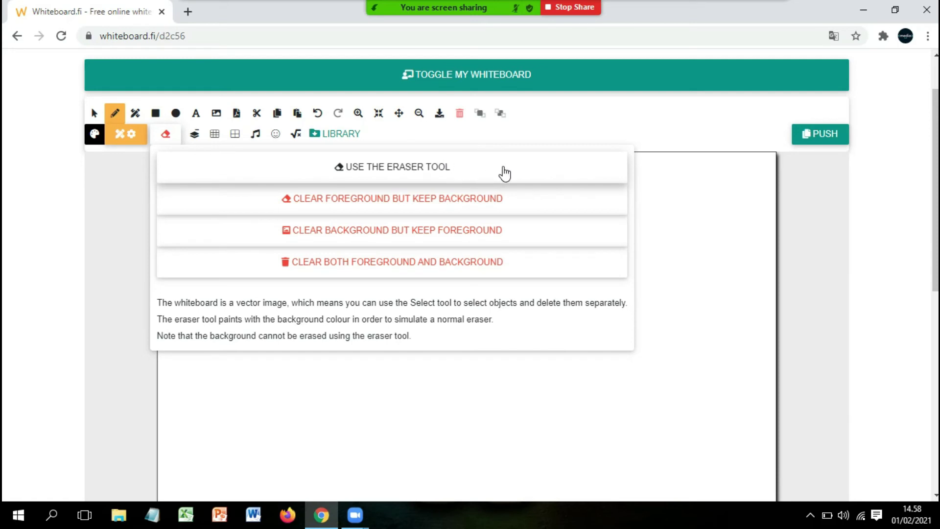
# Clear both foreground and background from the board, then open a new Chrome tab
pyautogui.click(734, 232)
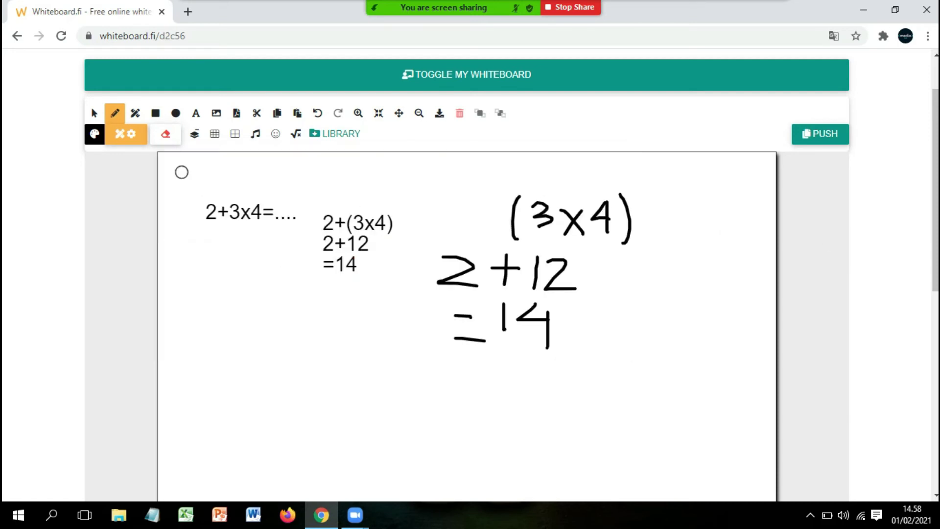
pyautogui.click(167, 134)
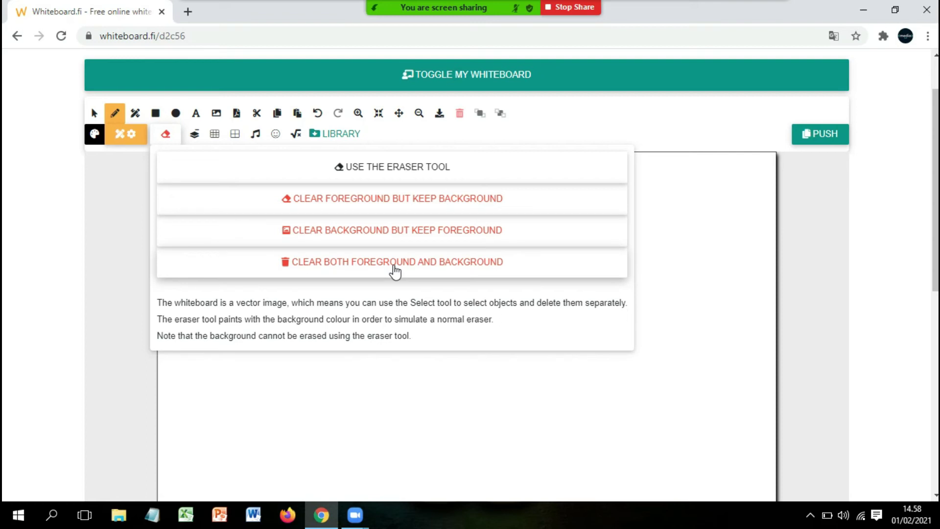
pyautogui.click(395, 265)
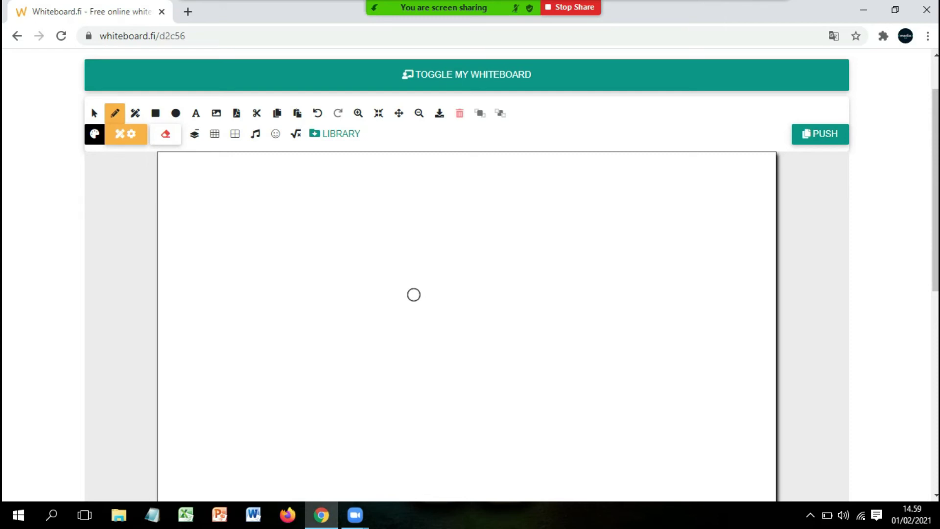
pyautogui.click(188, 12)
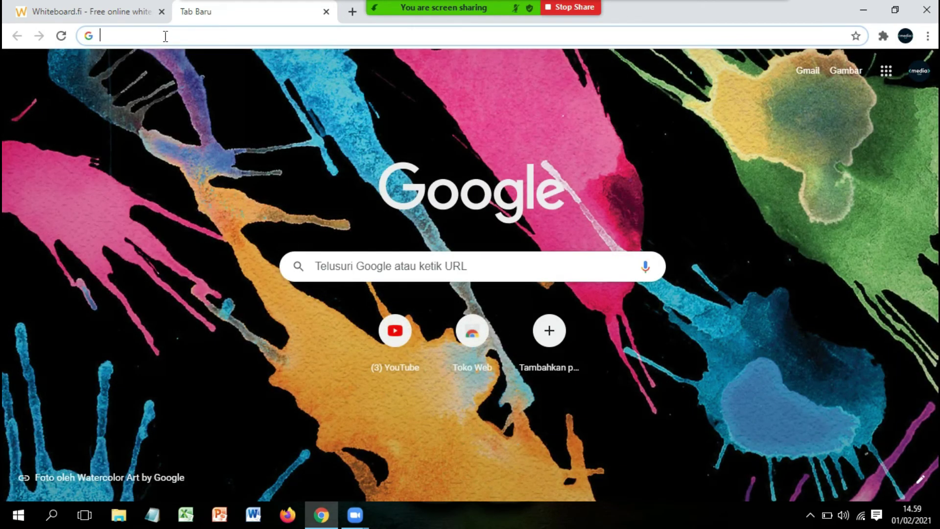
# Search Google for 'bangun ruang' and show the image results
pyautogui.click(345, 271)
pyautogui.write('bangun ruang')
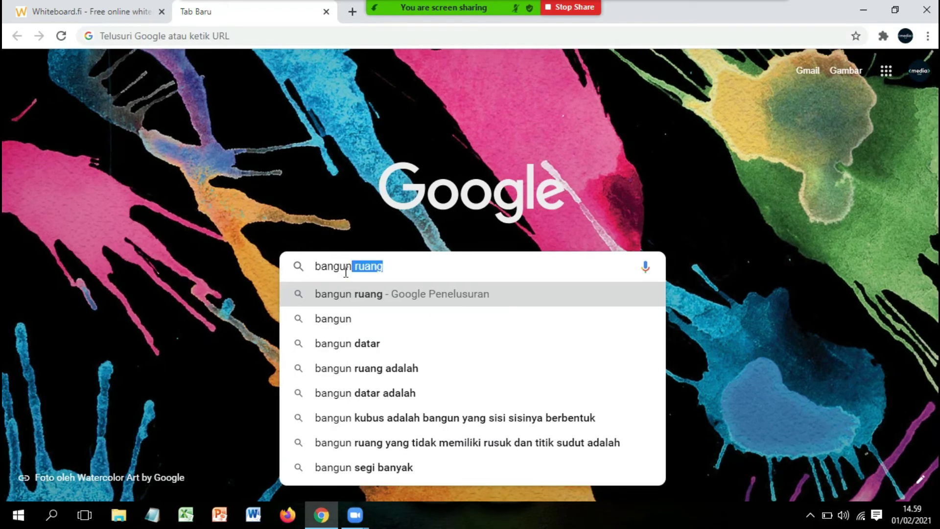
pyautogui.click(363, 296)
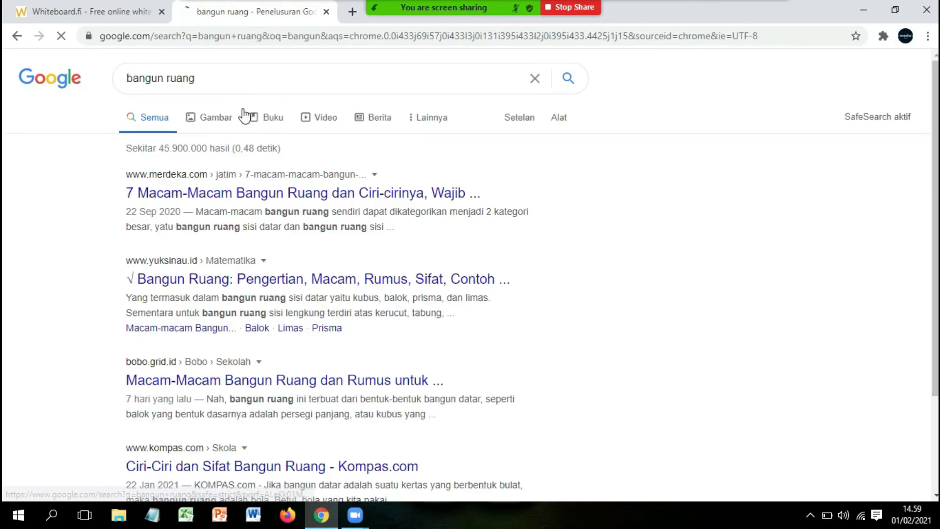
pyautogui.click(209, 119)
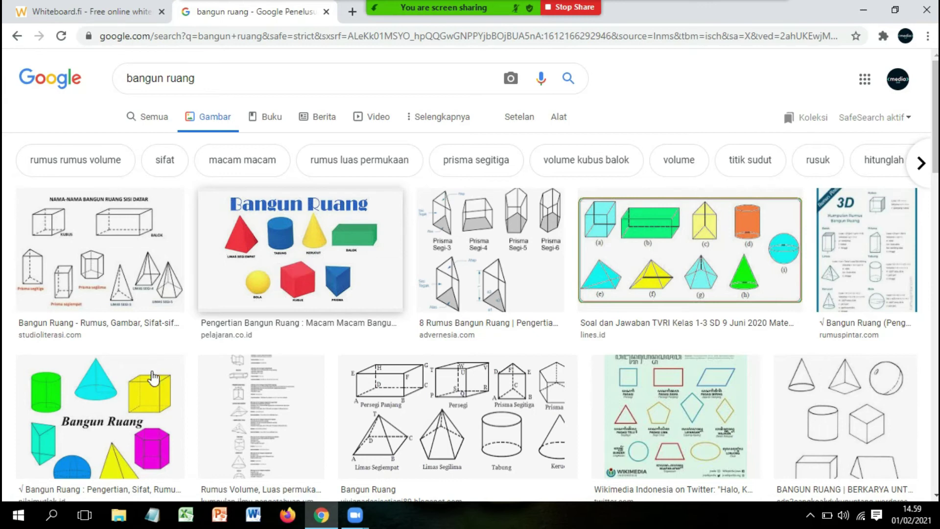
# Copy the coloured Bangun Ruang image and return to the Whiteboard.fi tab
pyautogui.rightClick(129, 389)
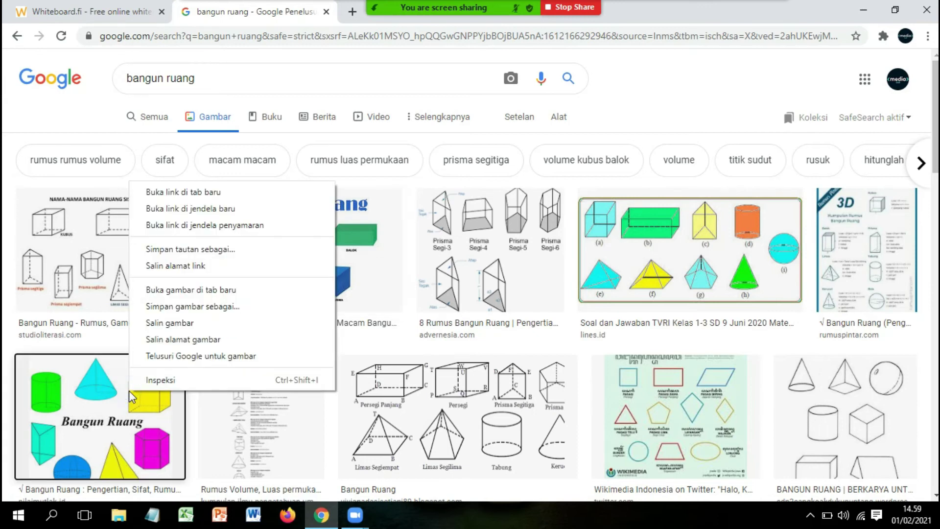
pyautogui.click(222, 323)
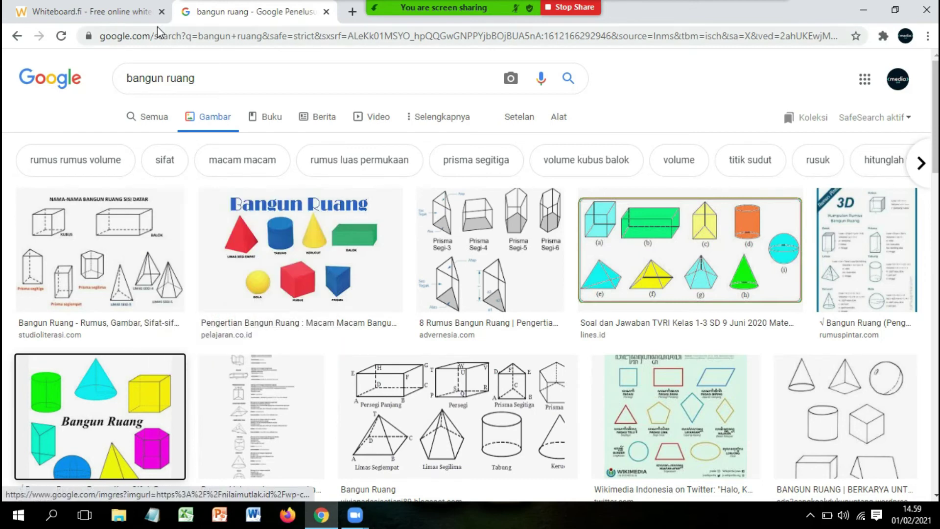
pyautogui.click(122, 12)
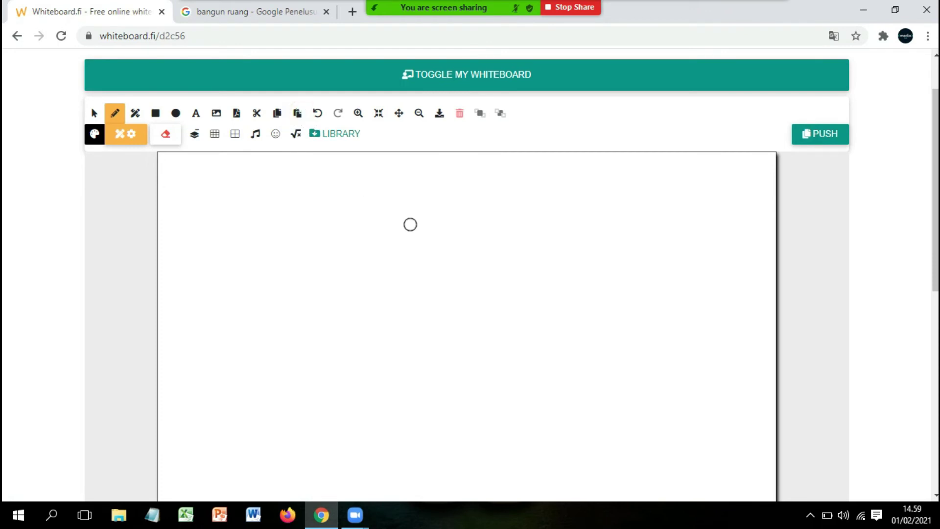
# Dismiss the canvas context menu and return to the bangun ruang image results with Ctrl+Tab
pyautogui.rightClick(410, 225)
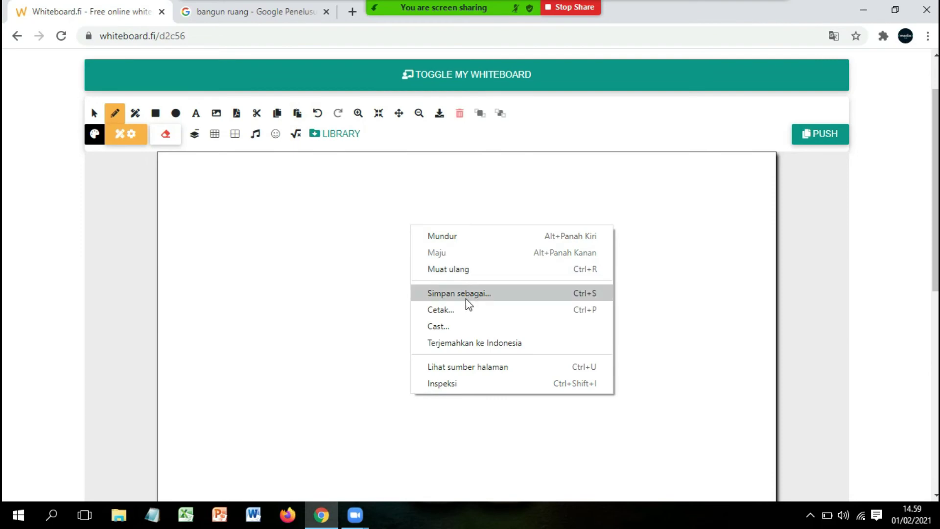
pyautogui.click(317, 278)
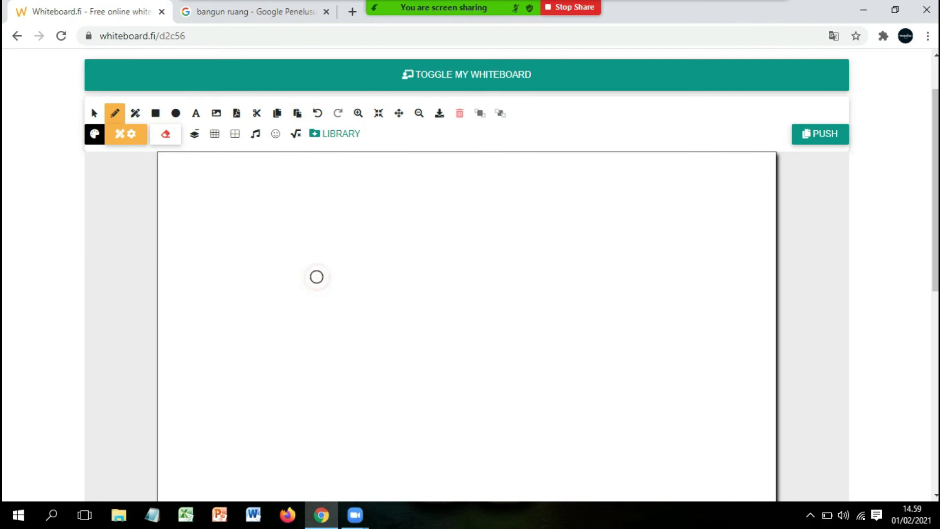
pyautogui.hotkey('ctrl', 'Tab')
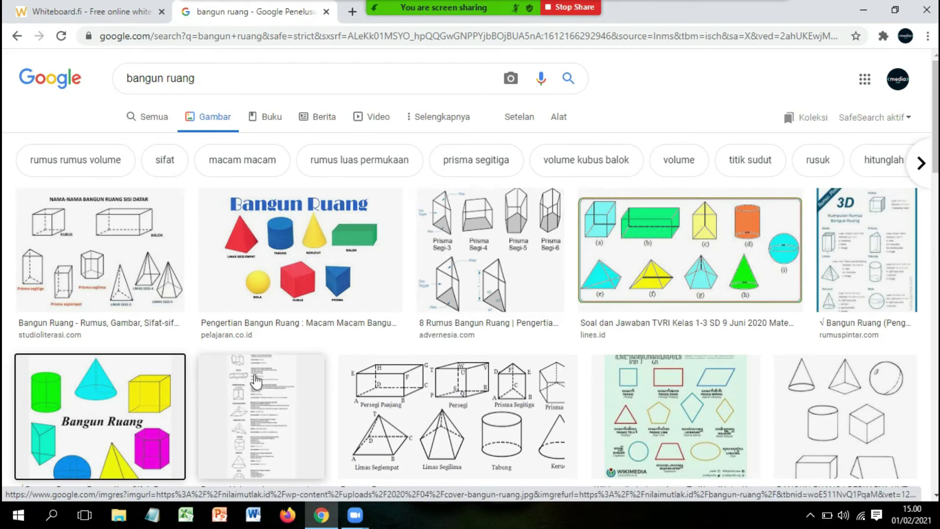
# Preview the Bangun Ruang, Wikimedia flat-shapes and nilaimutlak image results, then close the preview
pyautogui.click(293, 251)
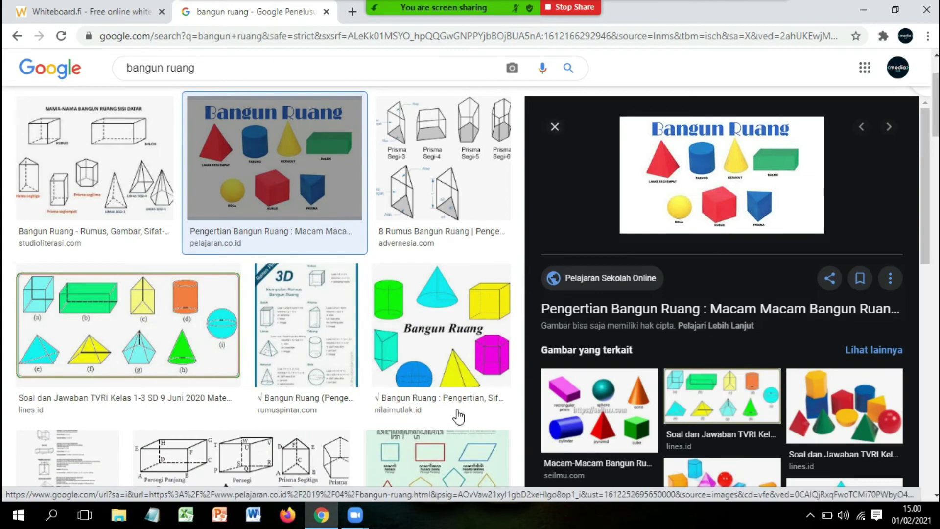
pyautogui.click(431, 466)
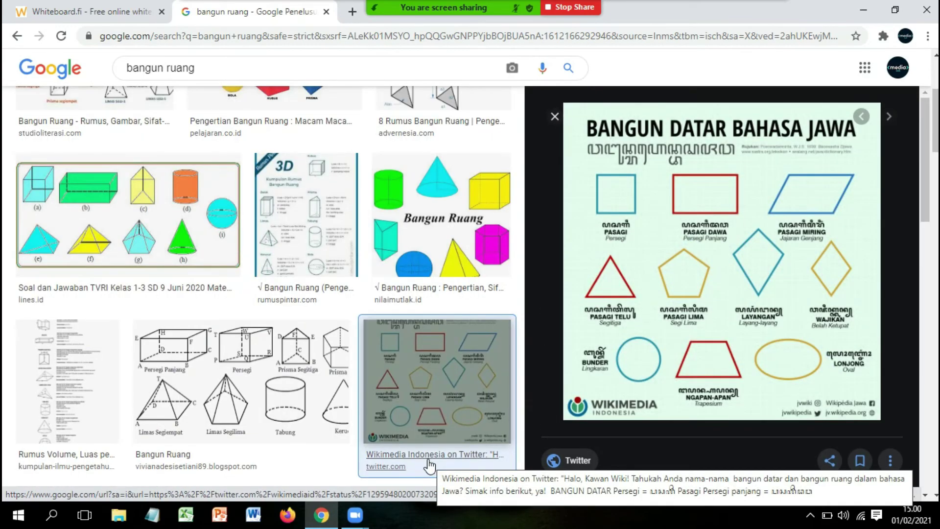
pyautogui.click(388, 210)
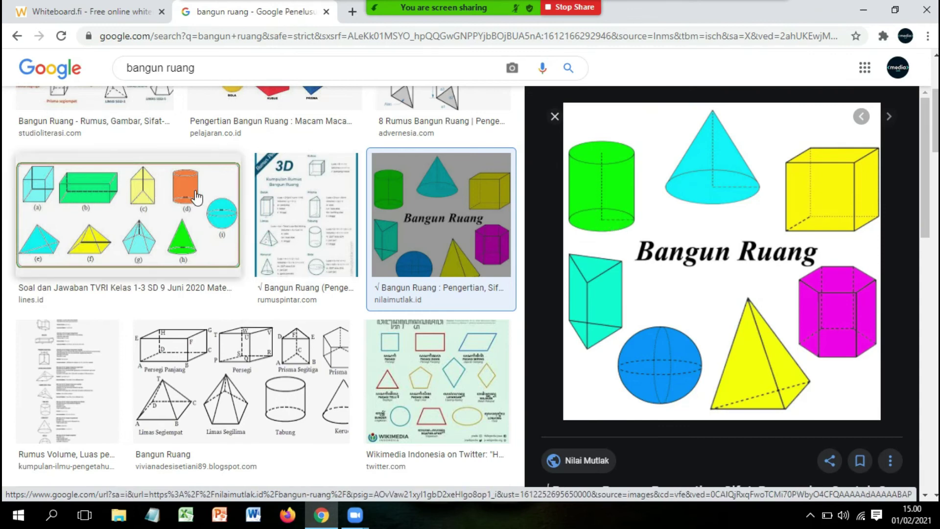
pyautogui.click(553, 117)
pyautogui.moveTo(935, 175)
pyautogui.mouseDown()
pyautogui.moveTo(936, 143)
pyautogui.moveTo(936, 177)
pyautogui.mouseUp()
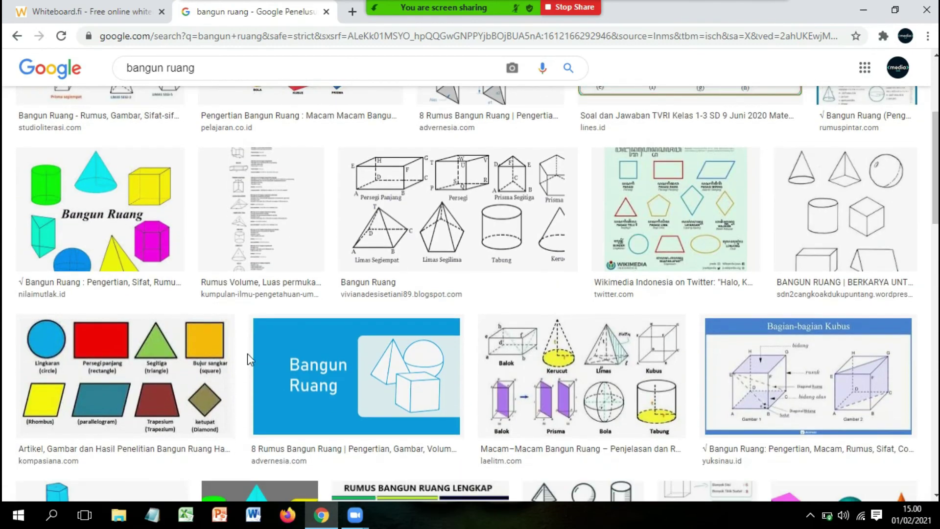
# Copy the kompasiana labelled flat-shapes picture with Salin gambar and return to Whiteboard.fi
pyautogui.rightClick(102, 357)
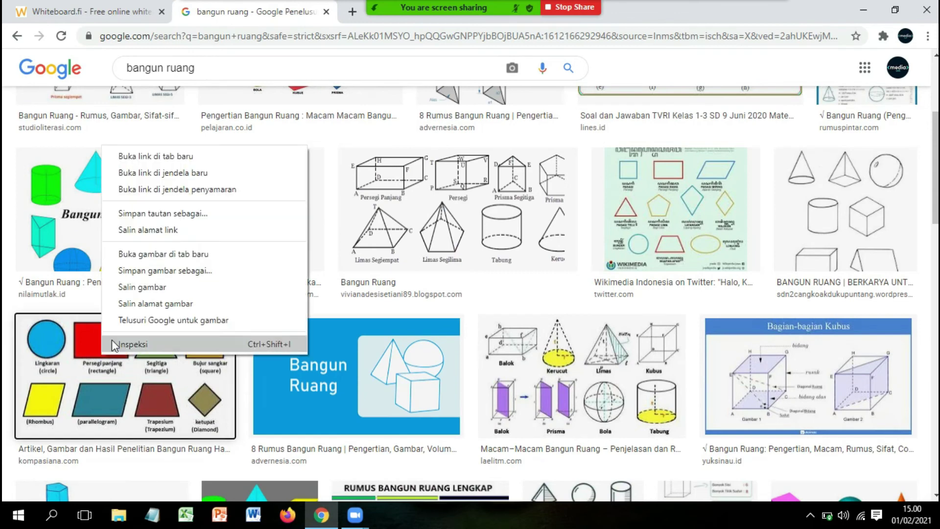
pyautogui.click(149, 287)
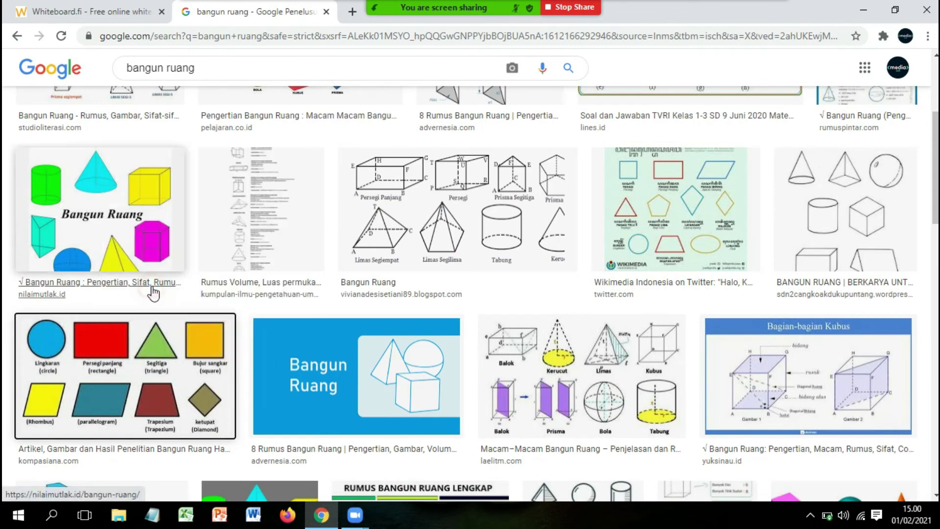
pyautogui.click(76, 3)
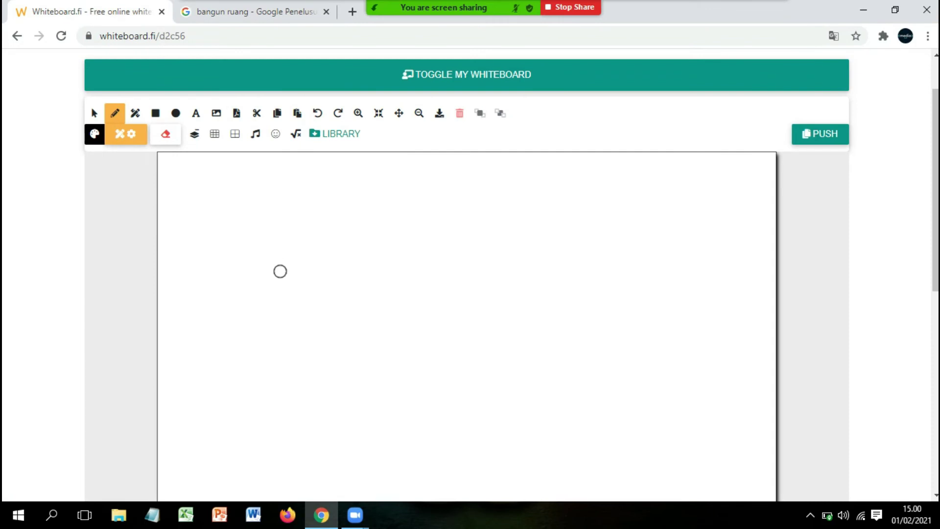
# Paste the flat-shapes picture, move it to the board's upper right, and return to the Google results
pyautogui.hotkey('ctrl', 'v')
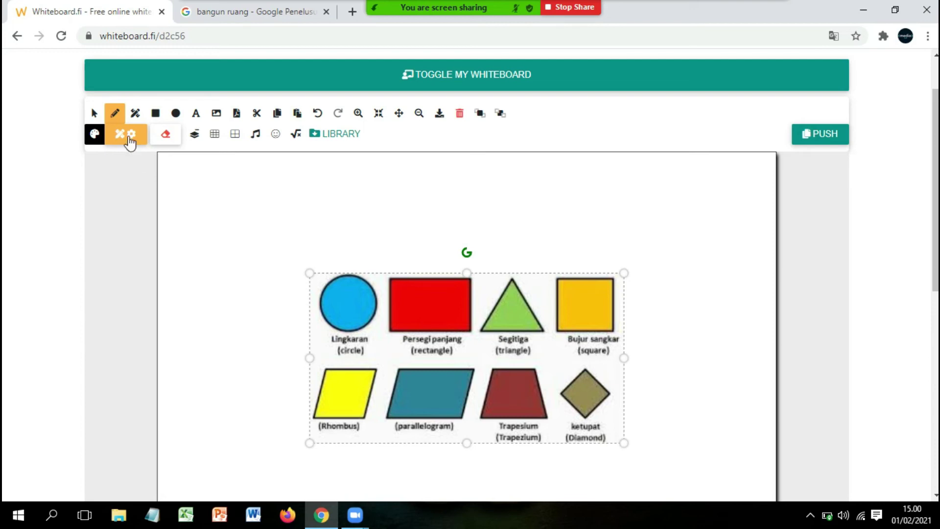
pyautogui.click(95, 114)
pyautogui.moveTo(474, 335); pyautogui.dragTo(578, 236)
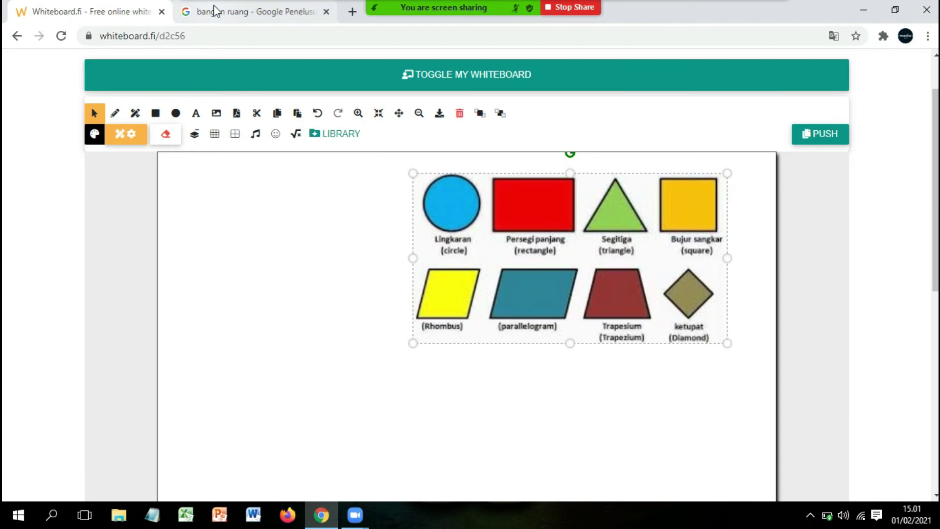
pyautogui.click(234, 1)
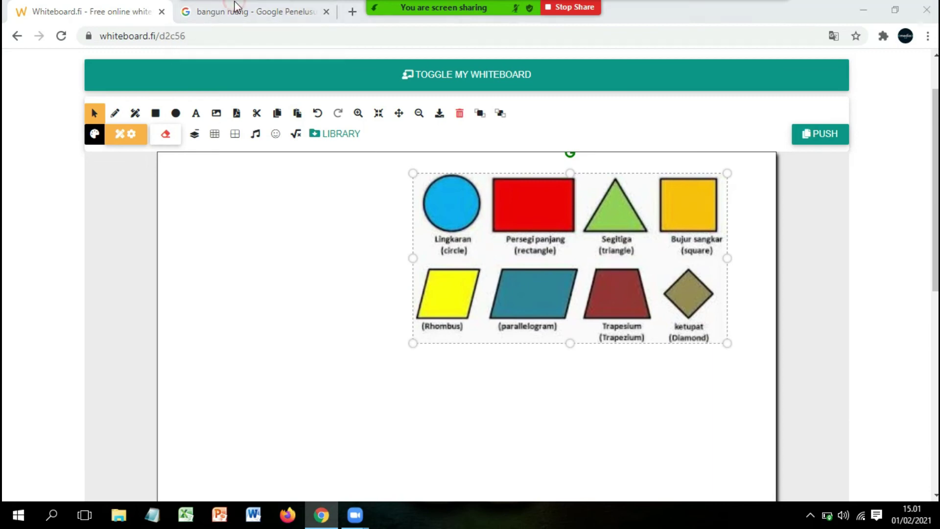
pyautogui.click(235, 12)
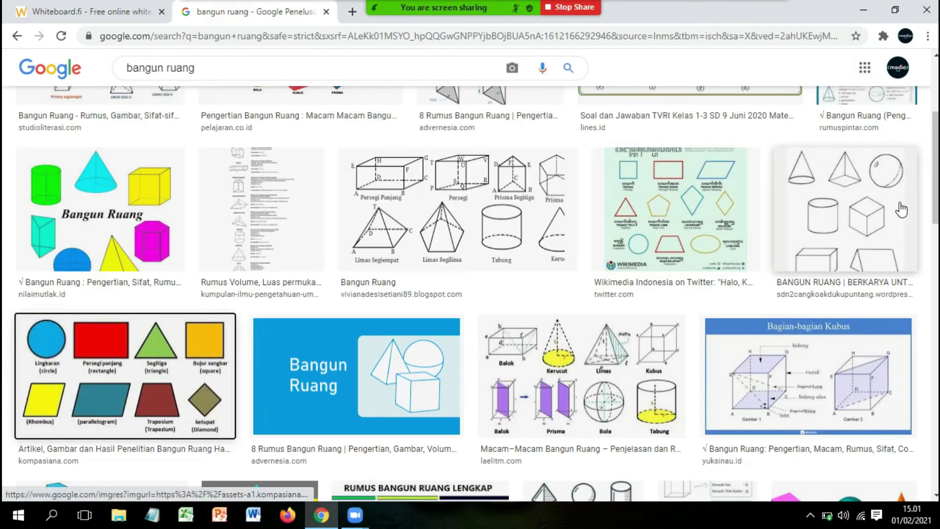
# From the Semua results, copy the yuksinau.id snippet on flat- and curved-sided solids, then return to Whiteboard.fi
pyautogui.scroll(5, 935, 186)
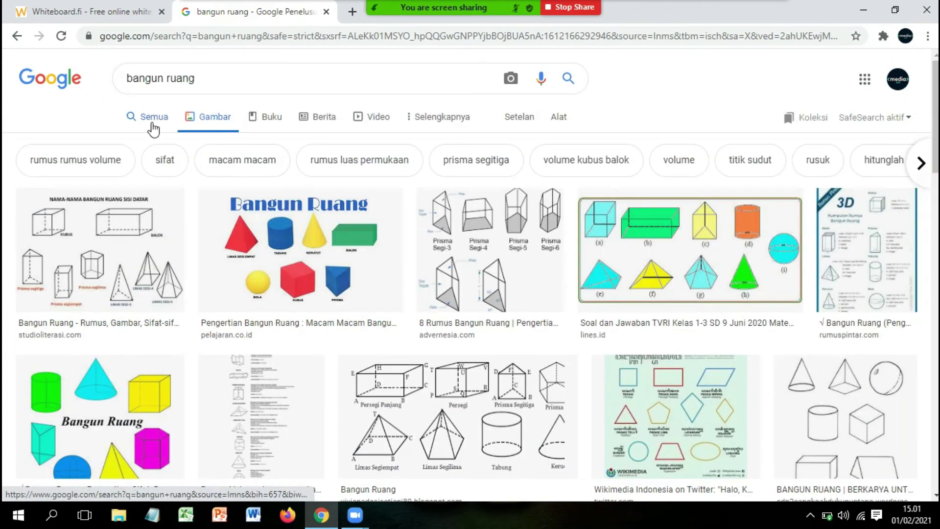
pyautogui.click(152, 120)
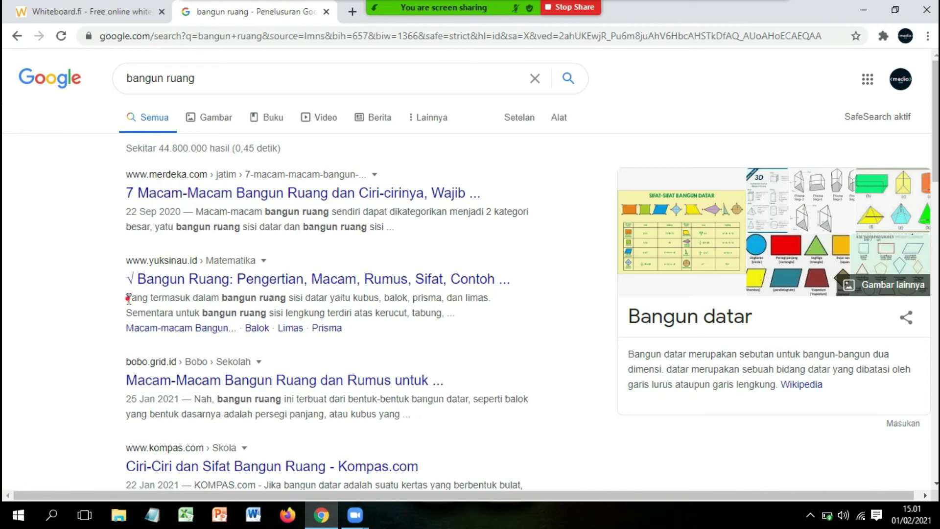
pyautogui.moveTo(128, 298); pyautogui.dragTo(466, 319)
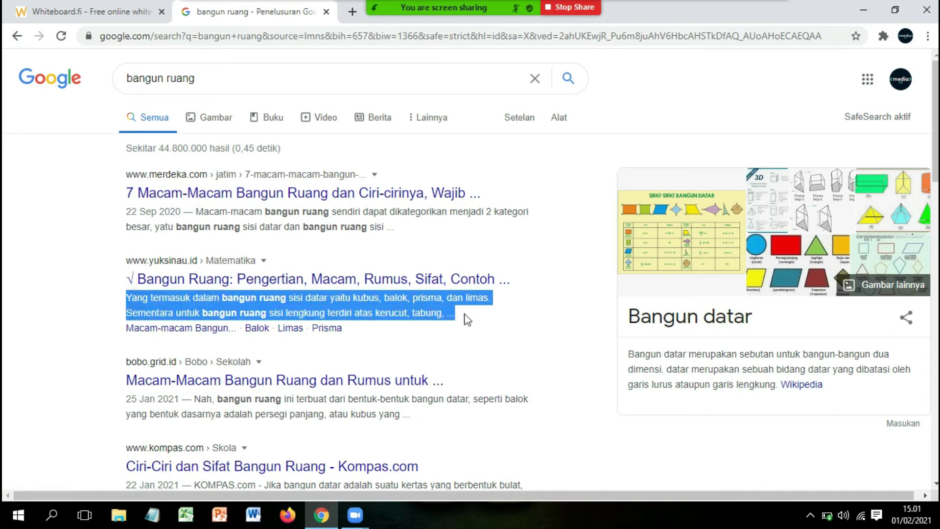
pyautogui.rightClick(393, 302)
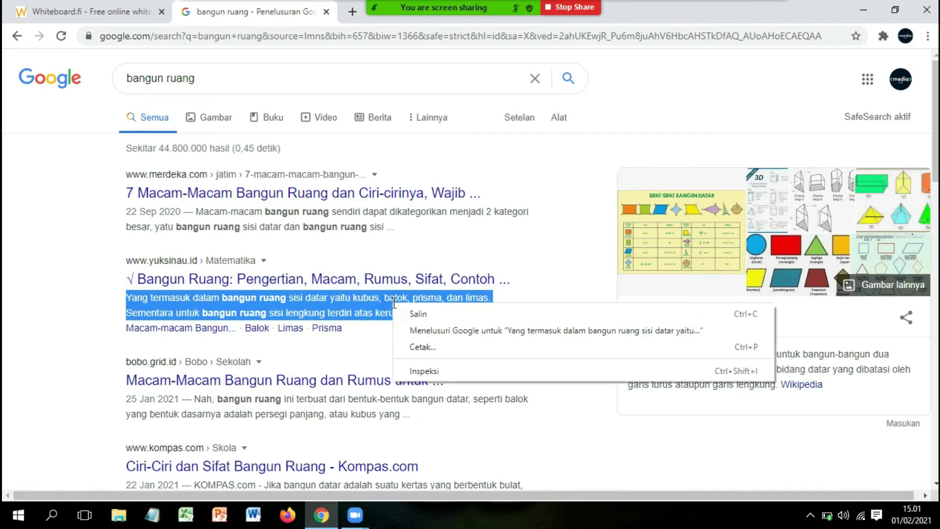
pyautogui.click(417, 316)
pyautogui.click(85, 7)
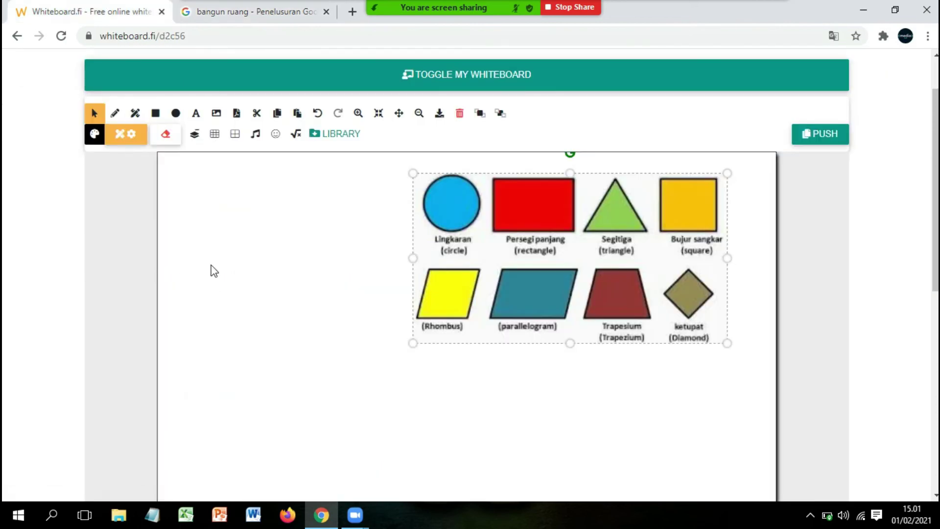
# Paste the yuksinau.id solid-shapes paragraph into a text box beneath the flat-shapes picture
pyautogui.click(197, 113)
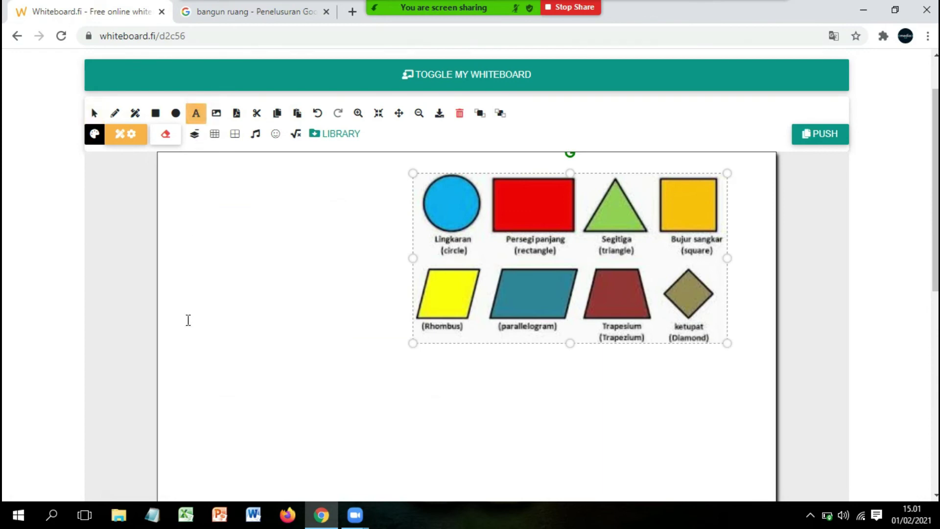
pyautogui.click(184, 396)
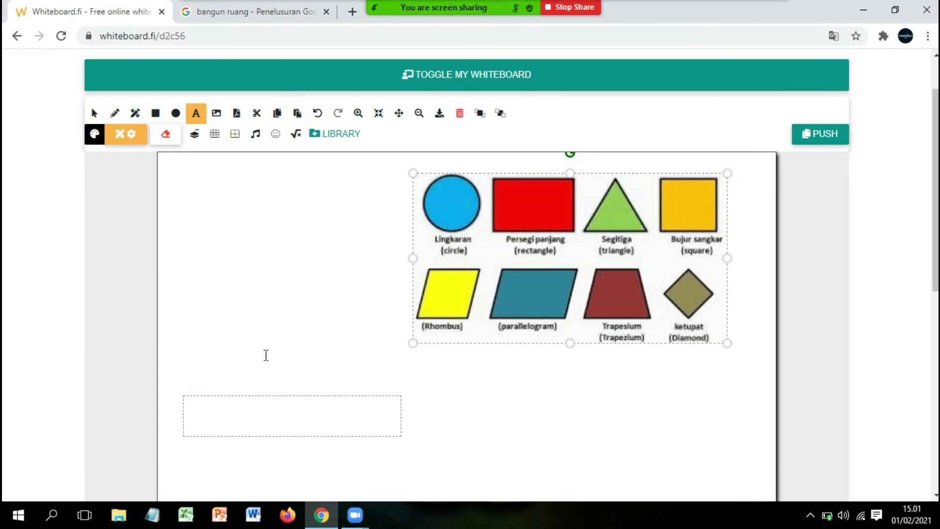
pyautogui.hotkey('ctrl', 'v')
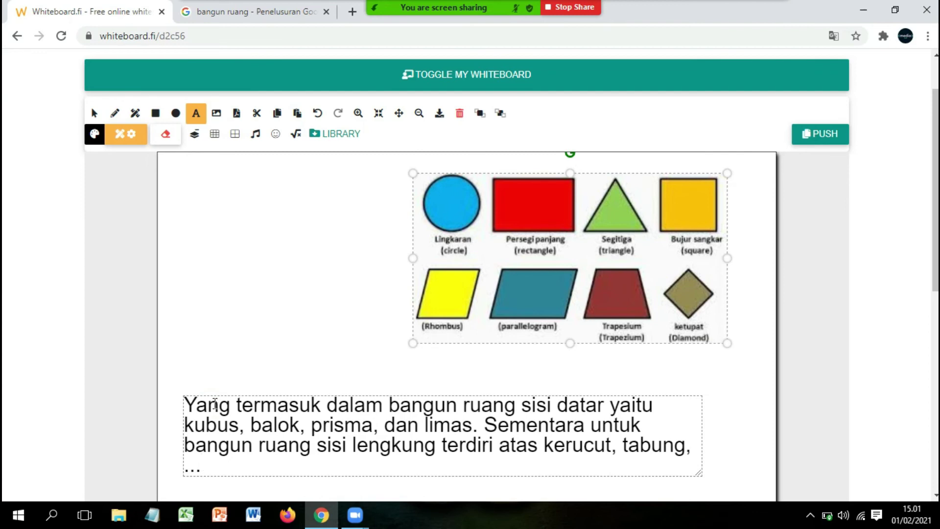
pyautogui.click(116, 114)
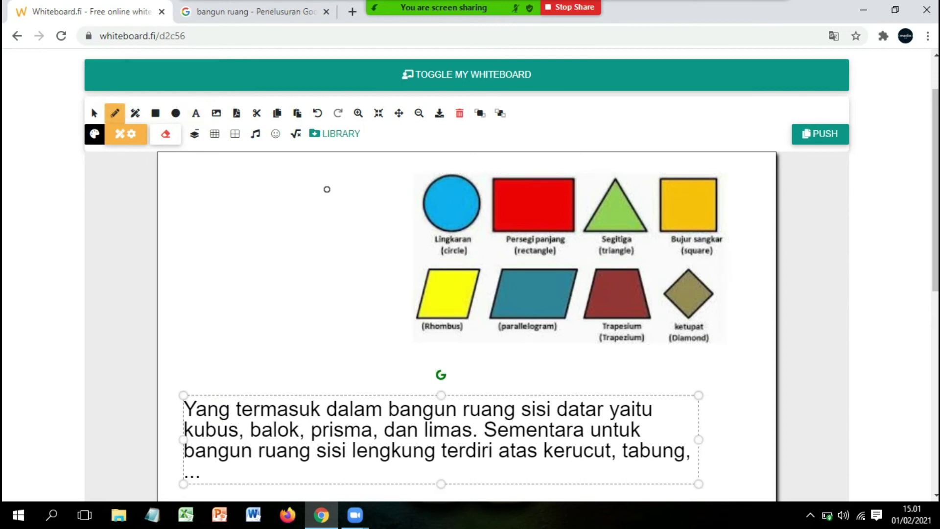